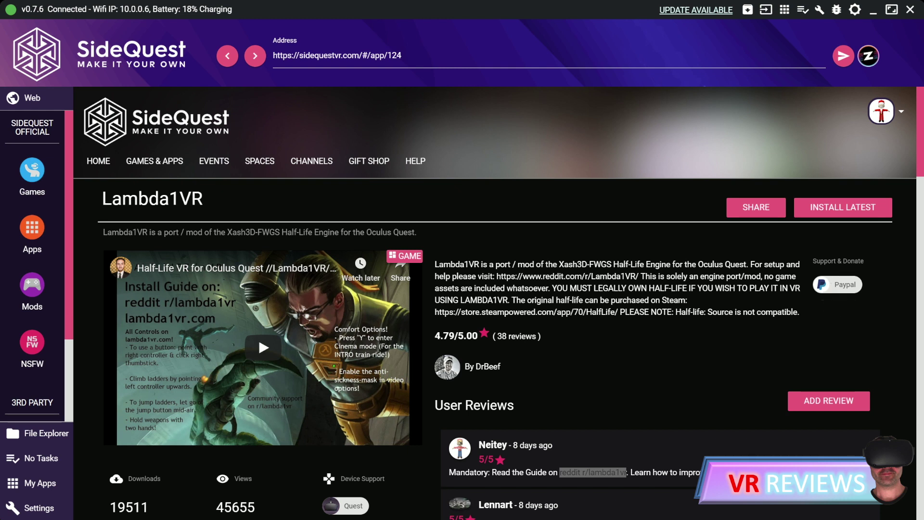
pyautogui.moveTo(497, 275); pyautogui.dragTo(625, 276)
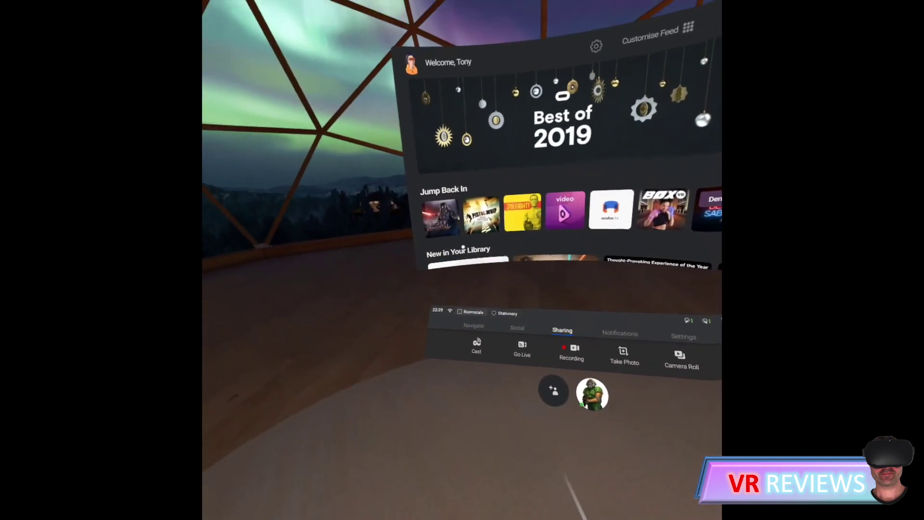
pyautogui.click(482, 306)
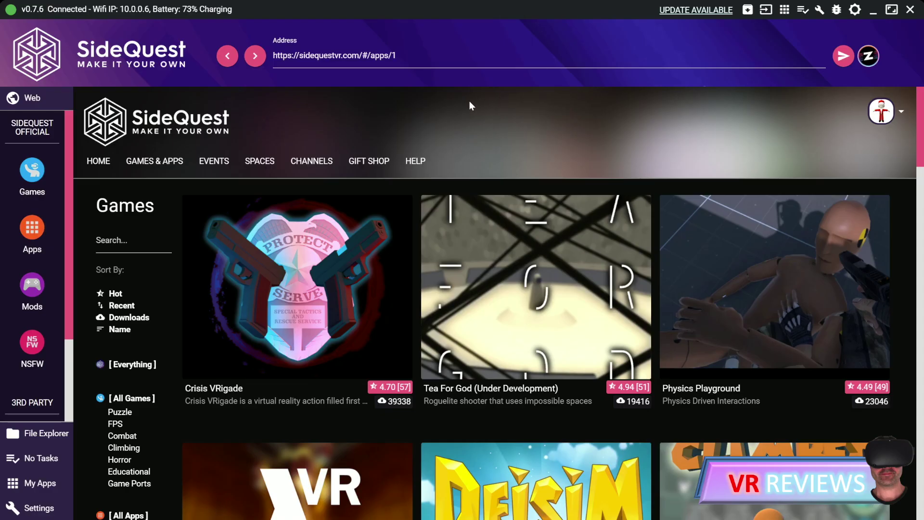
# Open the Lambda1VR page from the SideQuest games list and display the task list.
pyautogui.scroll(-5, 470, 104)
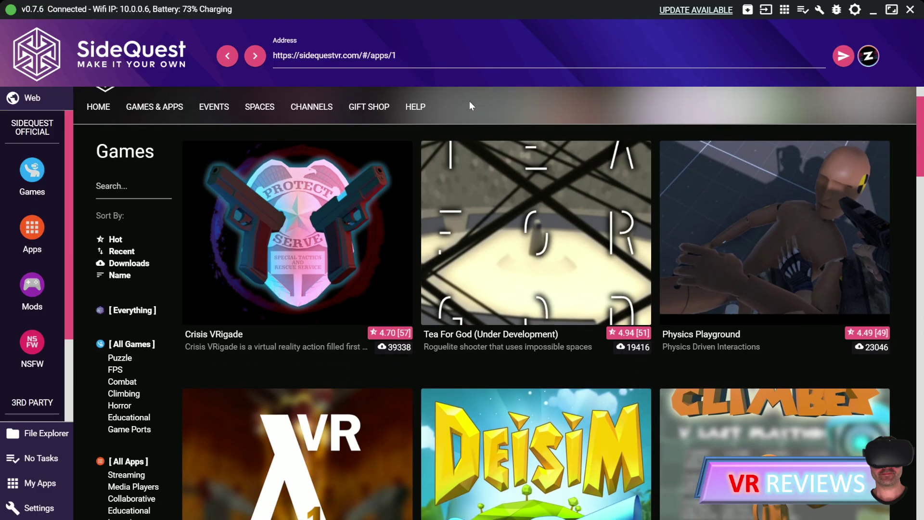
pyautogui.click(328, 342)
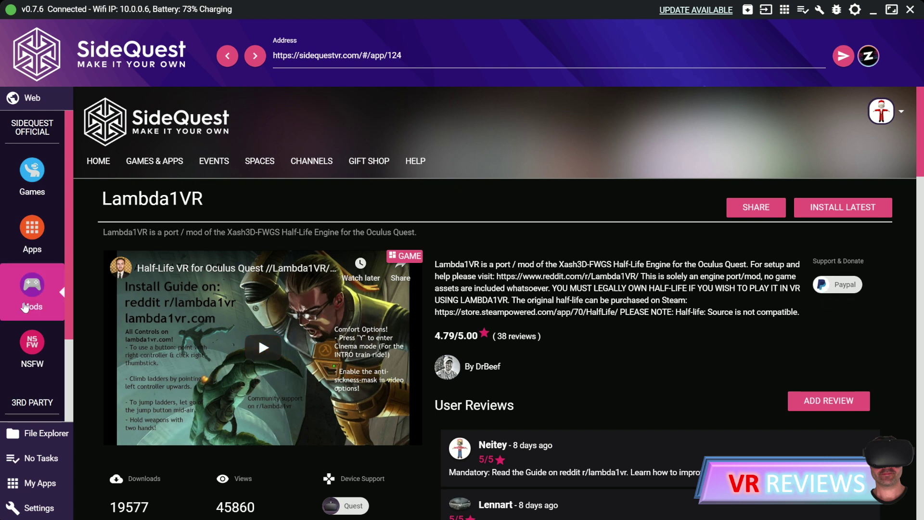
pyautogui.click(33, 463)
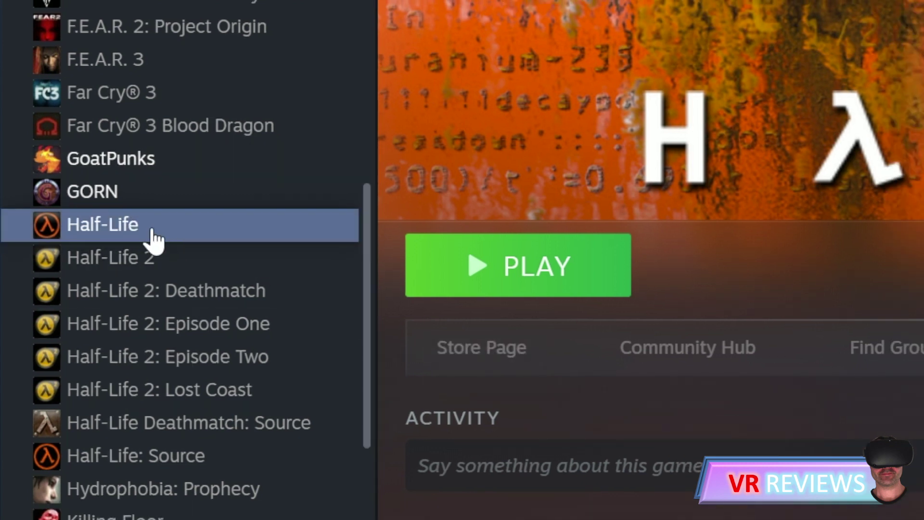
# Browse the local installation files of the original Half-Life from the Steam library.
pyautogui.rightClick(158, 232)
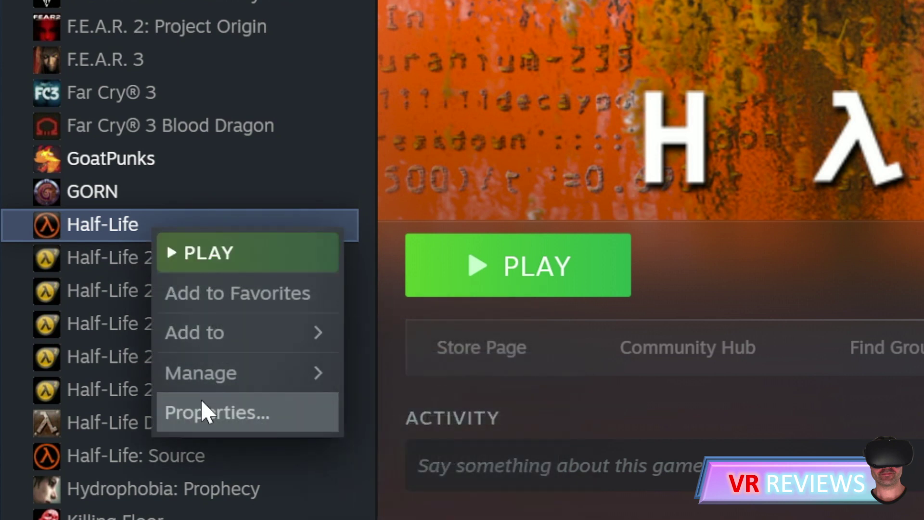
pyautogui.moveTo(218, 377)
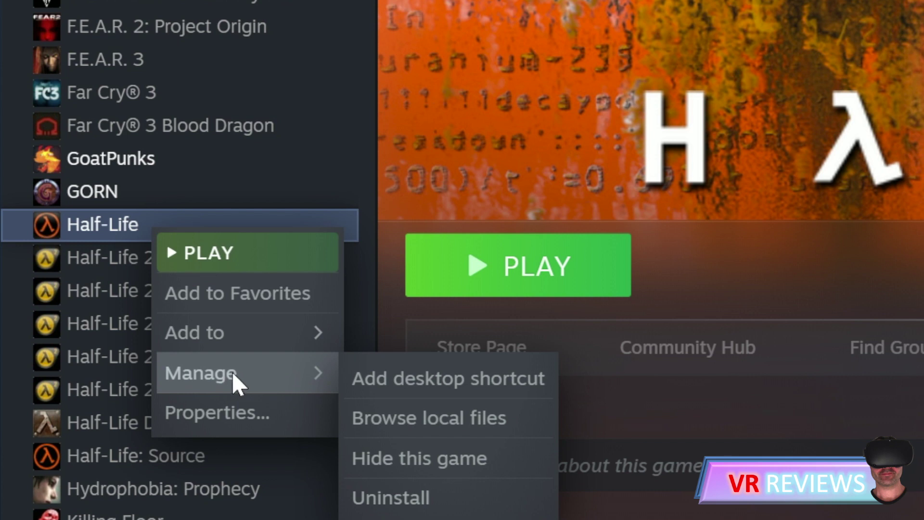
pyautogui.click(427, 413)
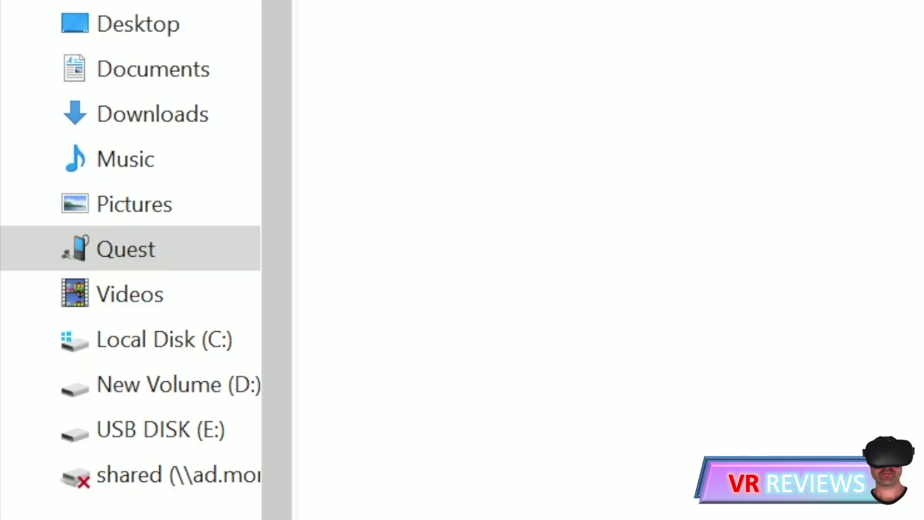
# Rename the new folder in the Quest's internal shared storage as Xash.
pyautogui.click(689, 179)
pyautogui.rightClick(689, 178)
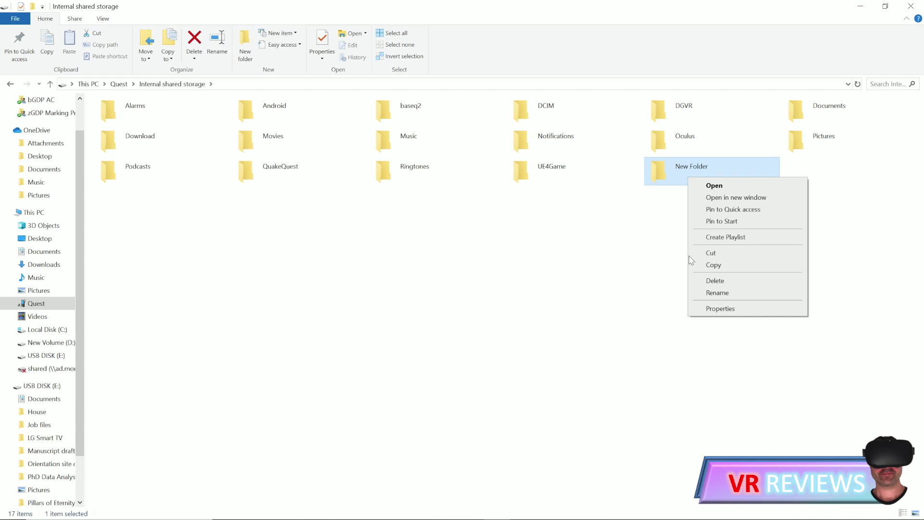
pyautogui.click(705, 292)
pyautogui.write('Xash')
pyautogui.press('Return')
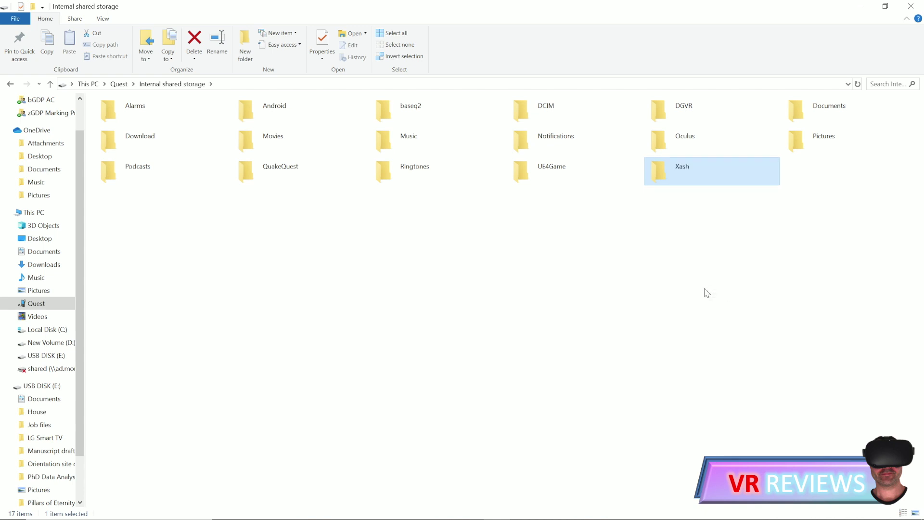
# Copy the valve folder from the Half-Life installation folder into the Xash folder in the Quest's internal shared storage.
pyautogui.click(511, 11)
pyautogui.click(237, 135)
pyautogui.rightClick(236, 136)
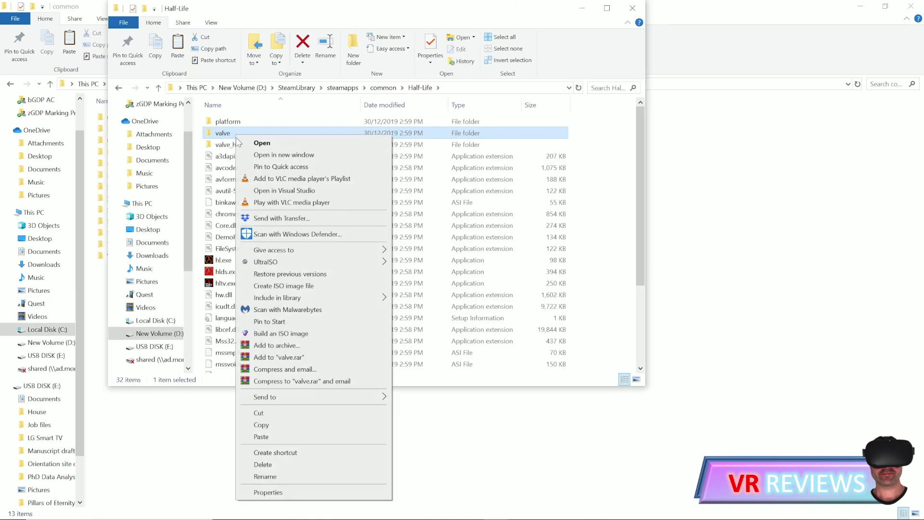
pyautogui.click(262, 424)
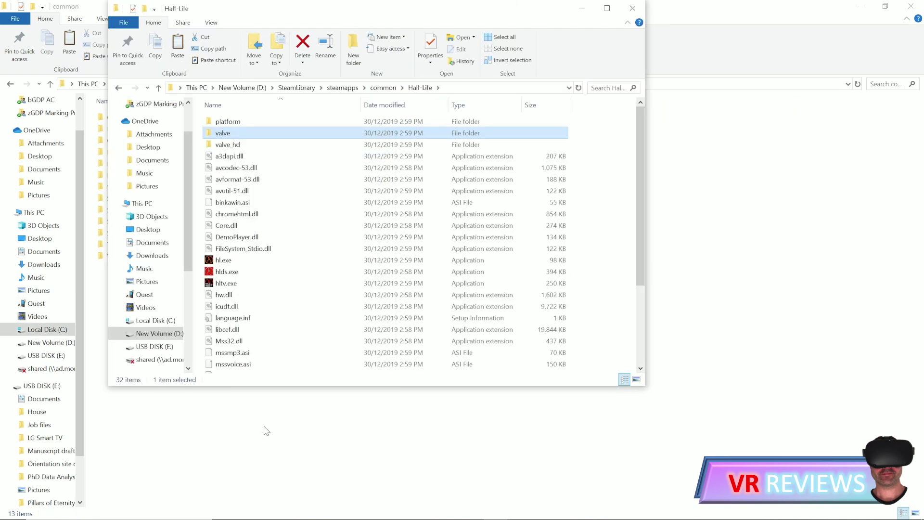
pyautogui.click(264, 429)
pyautogui.click(36, 303)
pyautogui.doubleClick(166, 115)
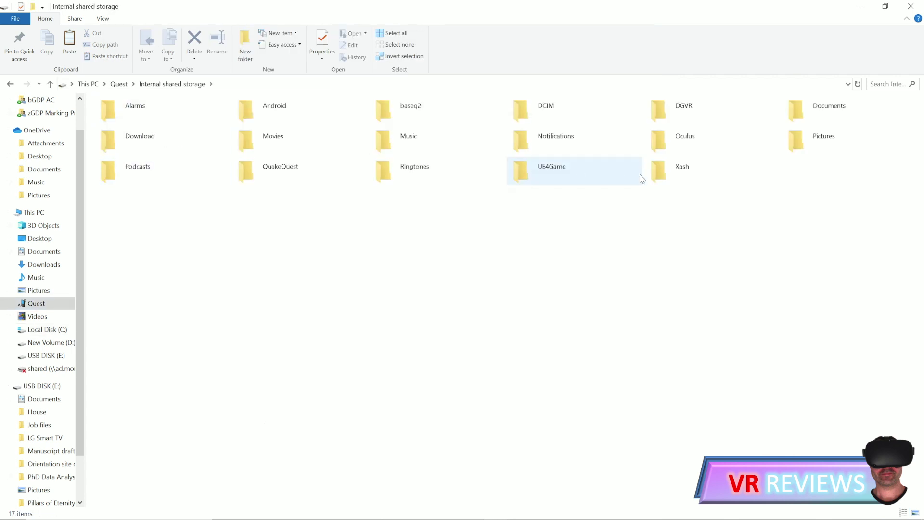
pyautogui.doubleClick(671, 173)
pyautogui.rightClick(392, 190)
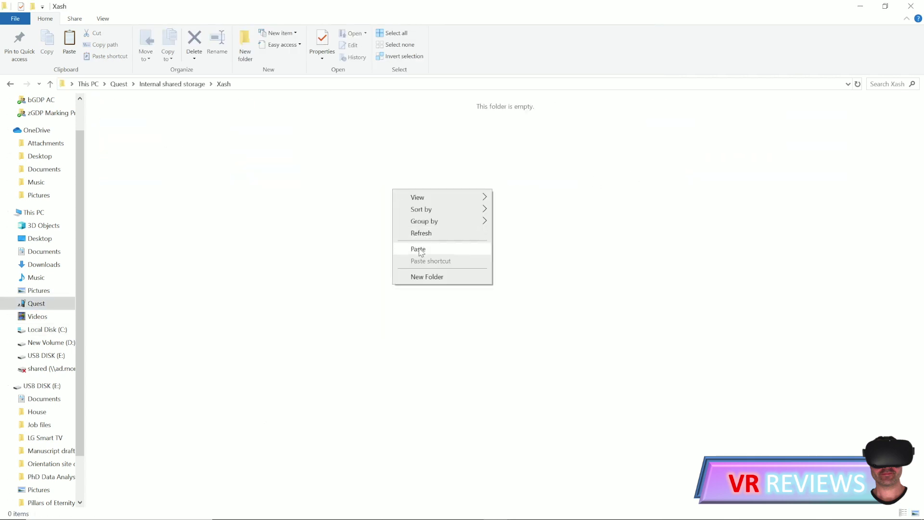
pyautogui.click(418, 249)
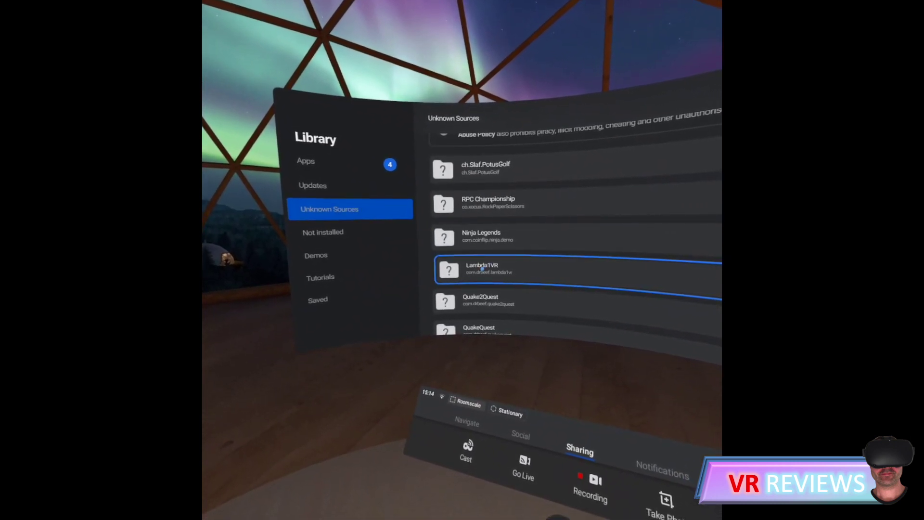
# Launch Lambda1VR from Unknown Sources on the headset and allow it to access photos, media and files.
pyautogui.click(481, 267)
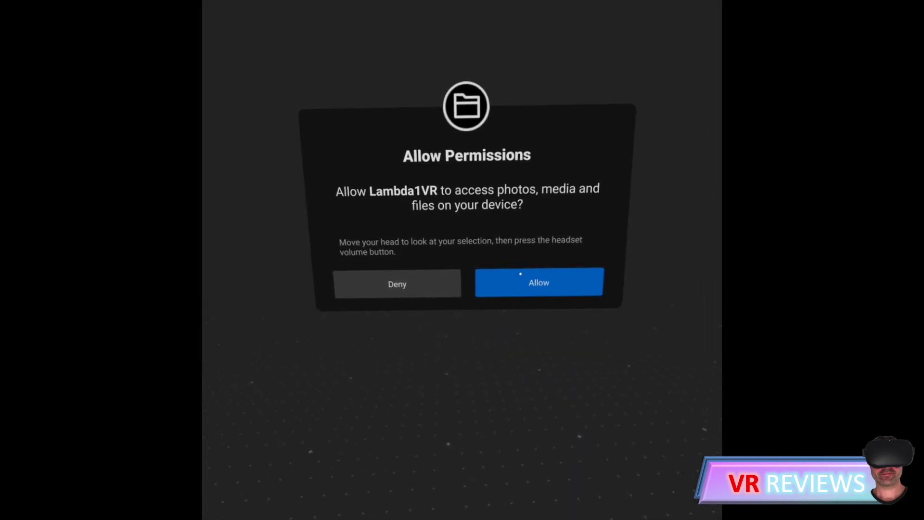
pyautogui.click(520, 272)
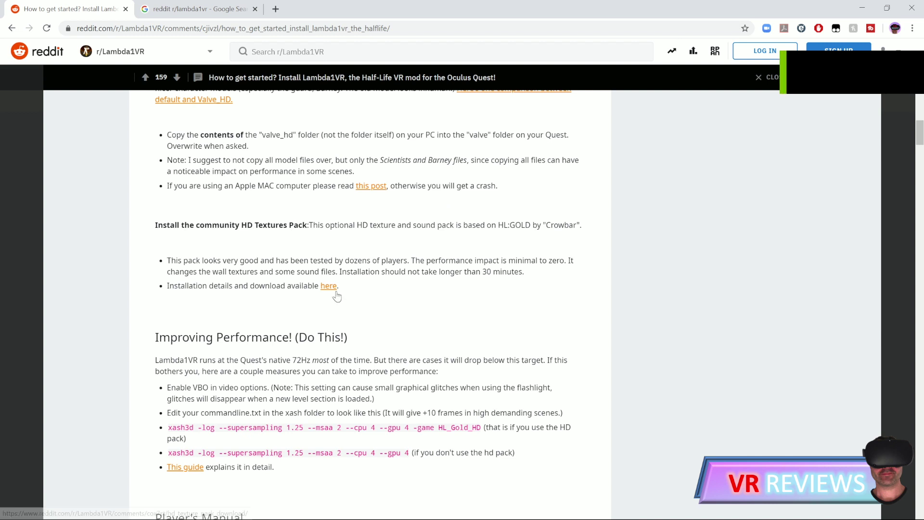
# Open the community HD Textures Pack download post linked in the Reddit guide and close the other browser tabs.
pyautogui.click(335, 290)
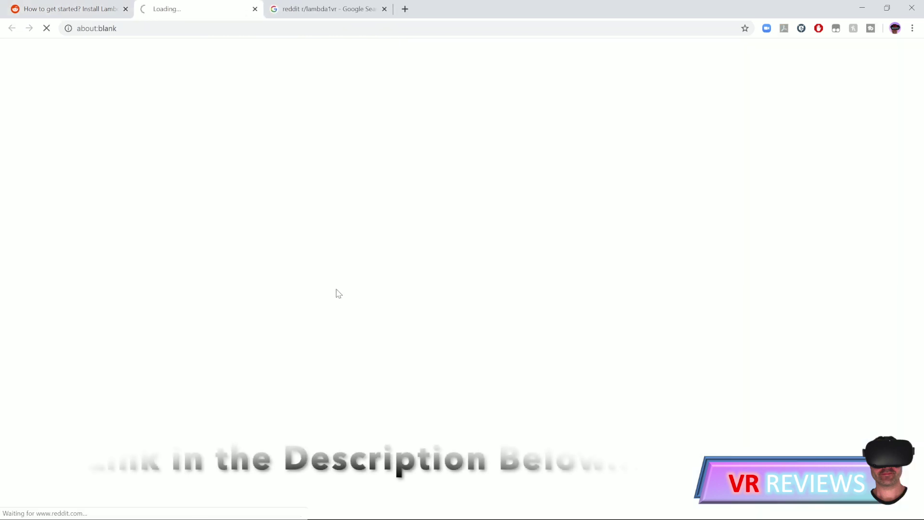
pyautogui.click(125, 9)
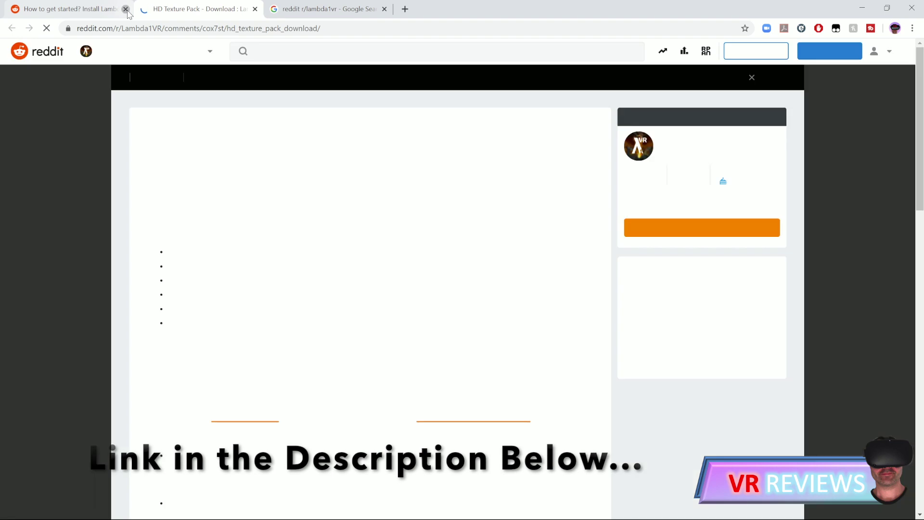
pyautogui.click(254, 8)
pyautogui.scroll(-3, 253, 250)
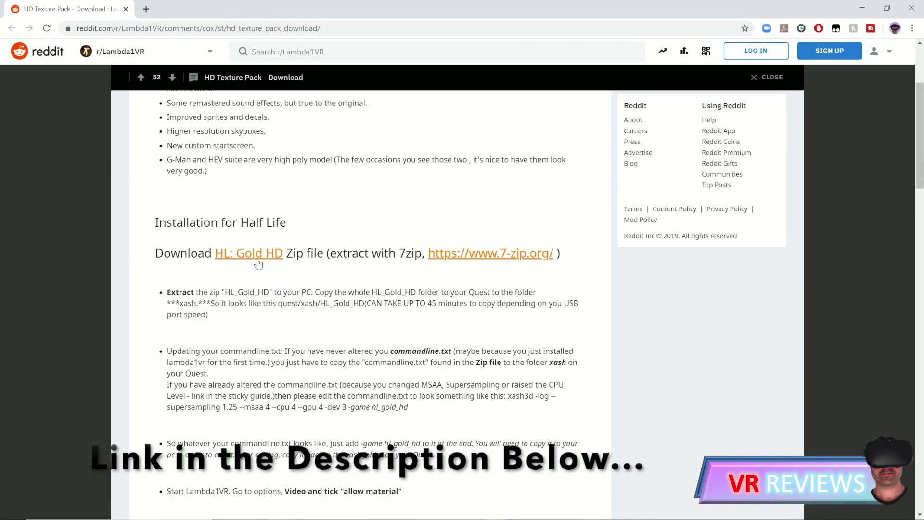
# Download the hl gold.7z archive from the HL: Gold HD shared Google Drive folder.
pyautogui.click(253, 253)
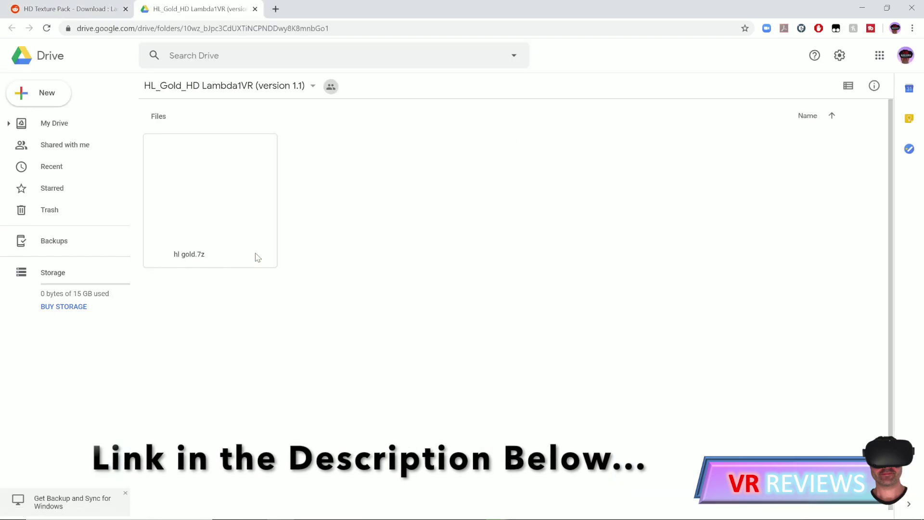
pyautogui.doubleClick(238, 217)
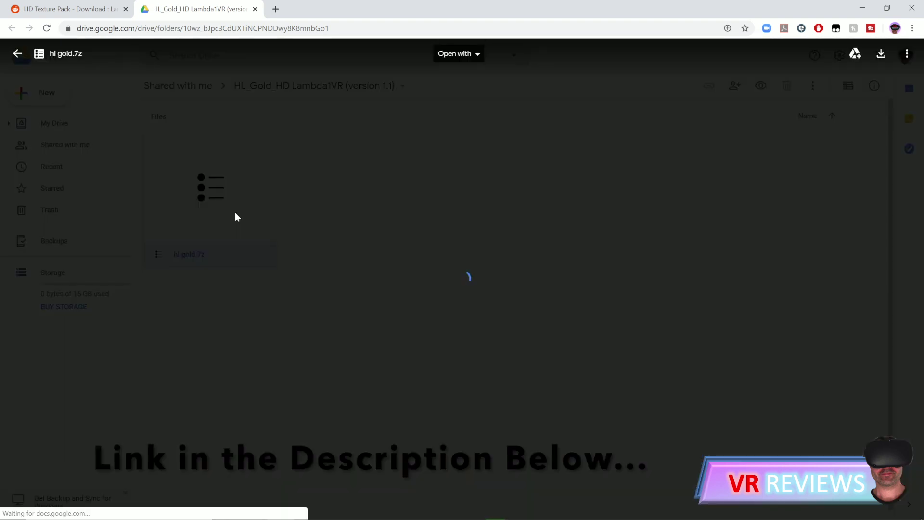
pyautogui.click(385, 246)
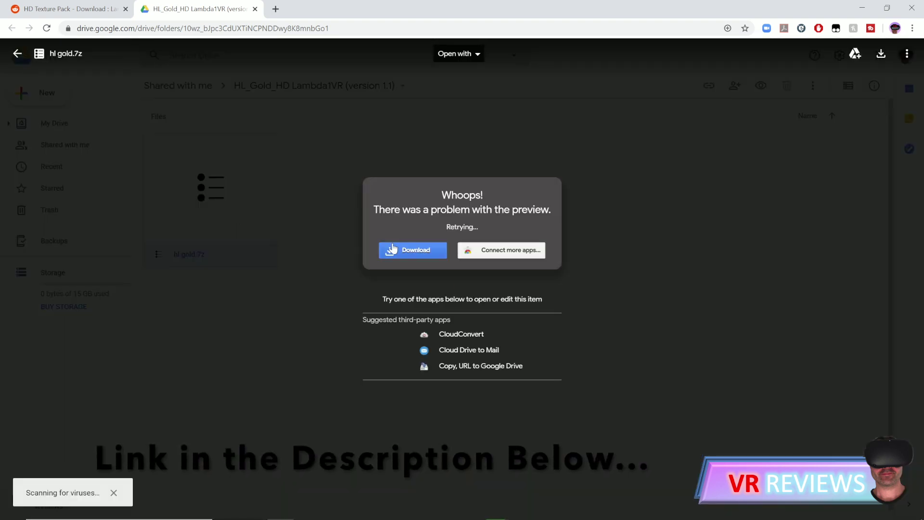
pyautogui.click(525, 306)
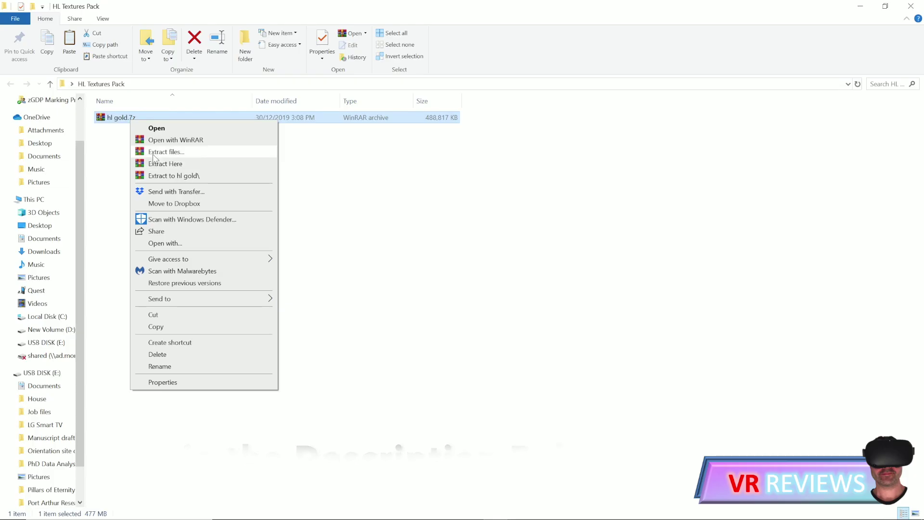
# Extract hl gold.7z directly into the HL Textures Pack folder and copy the extracted HL_Gold_HD folder.
pyautogui.click(165, 166)
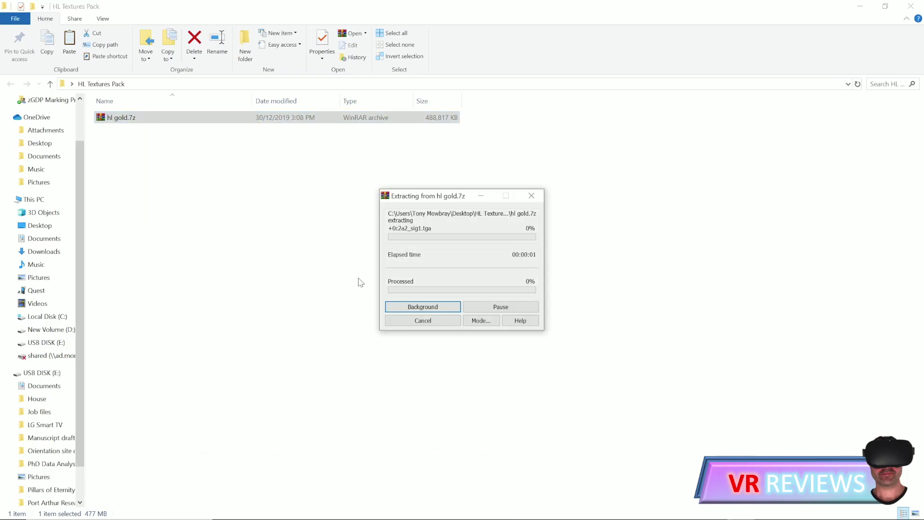
pyautogui.click(141, 120)
pyautogui.rightClick(141, 119)
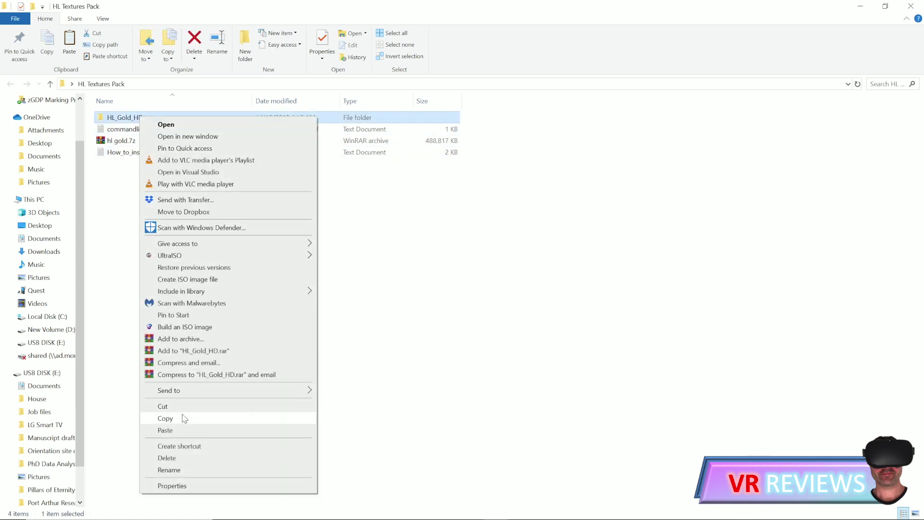
pyautogui.click(165, 419)
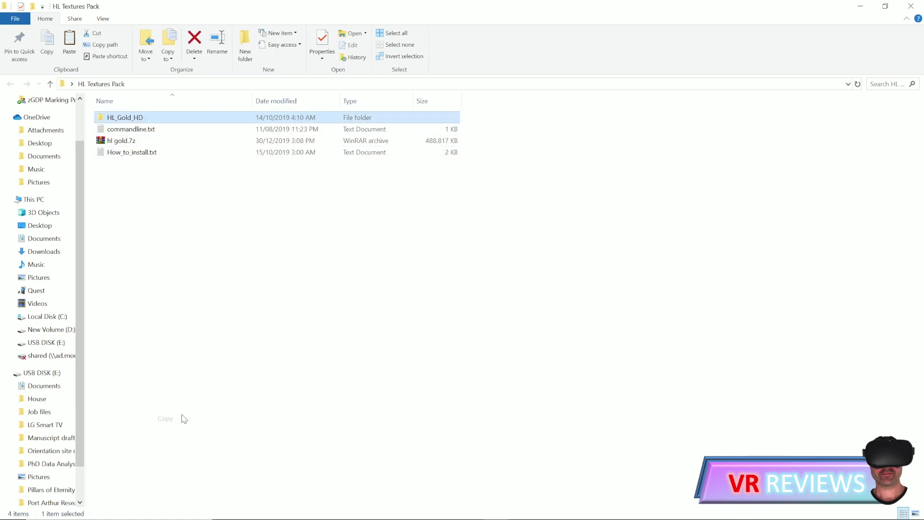
# Open the Xash folder in the Quest's internal shared storage as the destination for the copied textures.
pyautogui.click(47, 290)
pyautogui.doubleClick(146, 116)
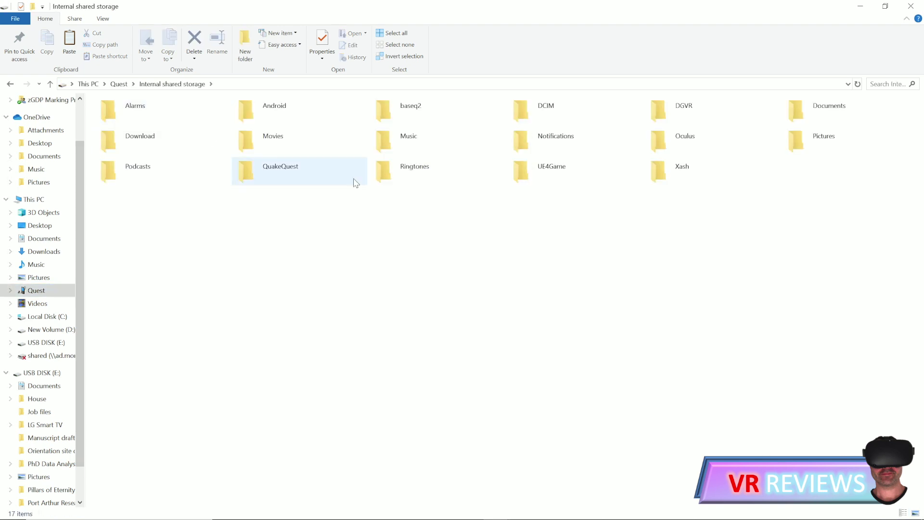
pyautogui.doubleClick(665, 179)
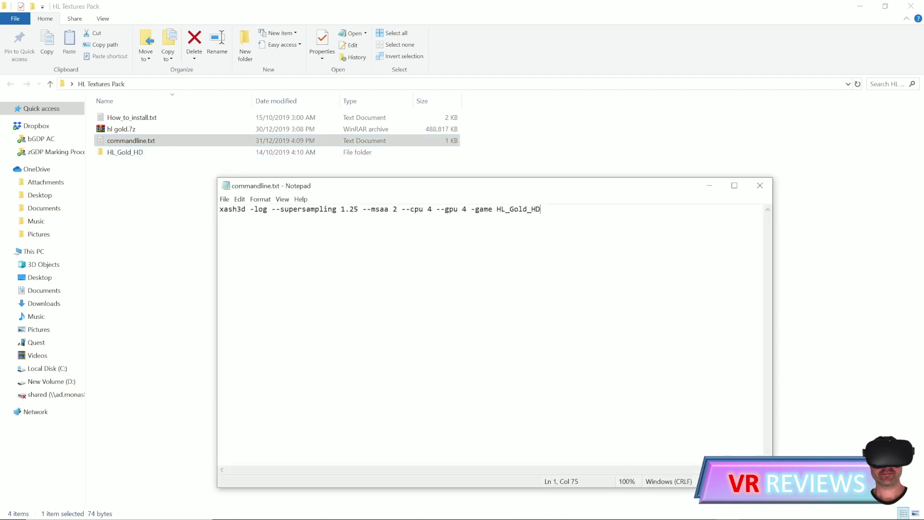
# Select the whole xash3d launch line in commandline.txt in Notepad and open the editing options for it.
pyautogui.hotkey('ctrl', 'shift', 'Left')
pyautogui.hotkey('ctrl', 'shift', 'Left')
pyautogui.hotkey('ctrl', 'shift', 'Left')
pyautogui.hotkey('ctrl', 'shift', 'Left')
pyautogui.hotkey('ctrl', 'shift', 'Left')
pyautogui.hotkey('ctrl', 'shift', 'Left')
pyautogui.hotkey('ctrl', 'shift', 'Left')
pyautogui.hotkey('ctrl', 'shift', 'Left')
pyautogui.hotkey('ctrl', 'shift', 'Left')
pyautogui.hotkey('ctrl', 'shift', 'Left')
pyautogui.hotkey('ctrl', 'shift', 'Left')
pyautogui.hotkey('ctrl', 'shift', 'Left')
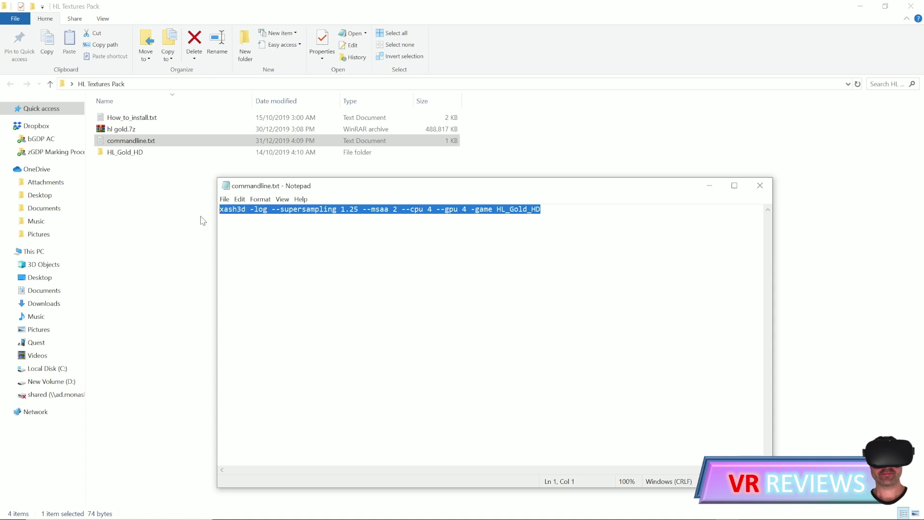
pyautogui.rightClick(228, 209)
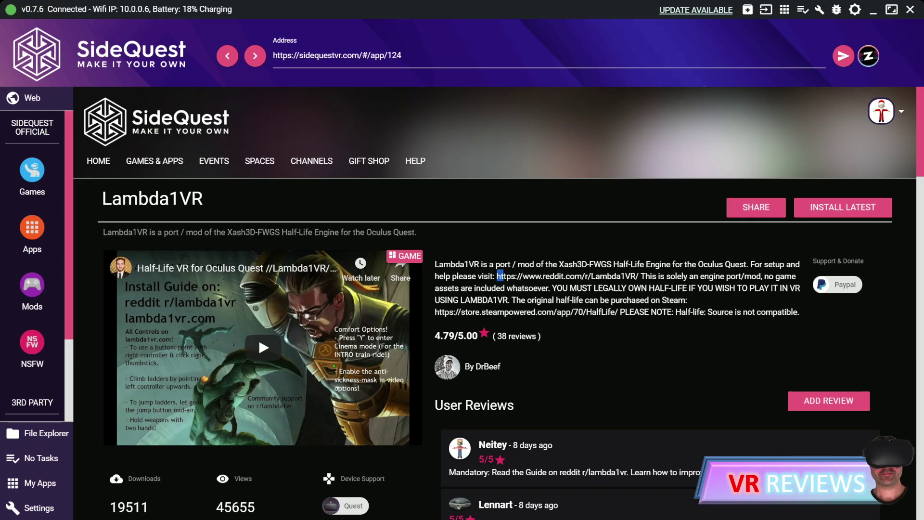
# Copy the HD-pack launch line, starting with xash3d and ending in -game HL_Gold_HD, from the Improving Performance section of the r/Lambda1VR install guide on Reddit.
pyautogui.moveTo(499, 275); pyautogui.dragTo(631, 275)
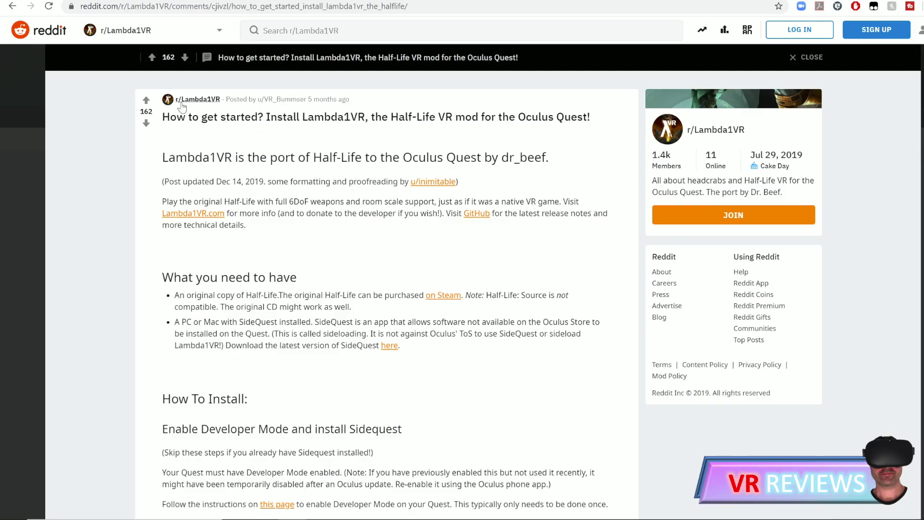
pyautogui.moveTo(226, 100); pyautogui.dragTo(358, 99)
pyautogui.scroll(-6, 320, 247)
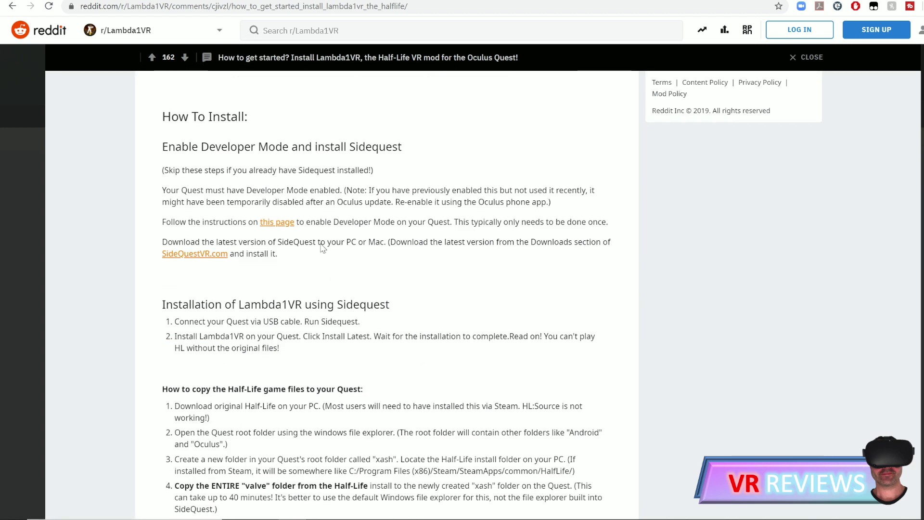
pyautogui.scroll(-13, 321, 247)
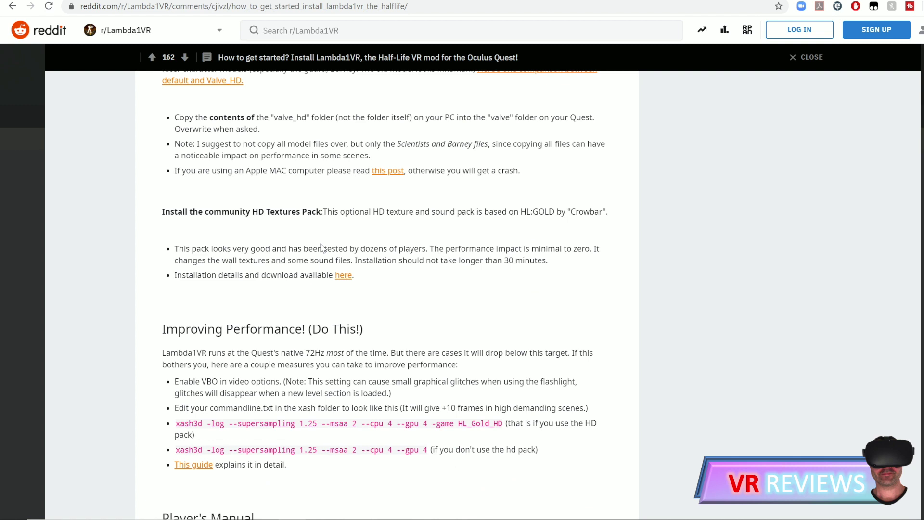
pyautogui.scroll(-2, 321, 247)
pyautogui.moveTo(176, 310); pyautogui.dragTo(493, 310)
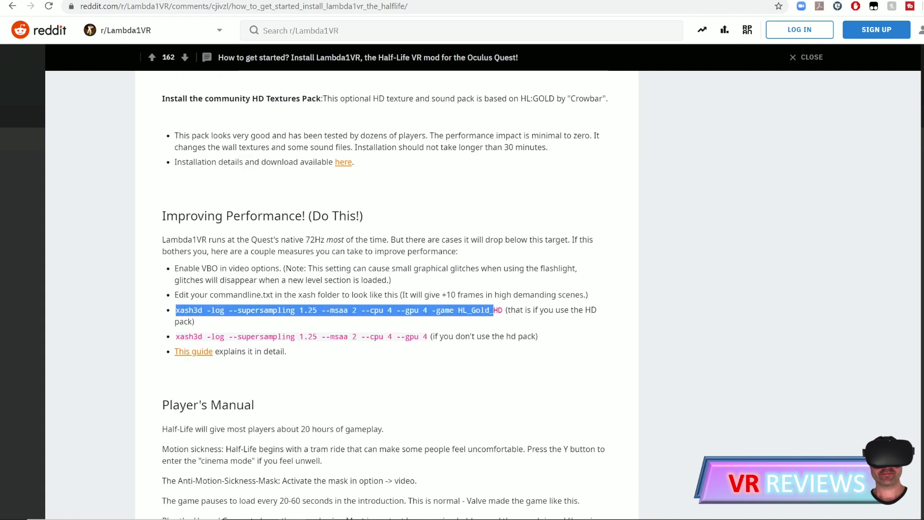
pyautogui.rightClick(495, 310)
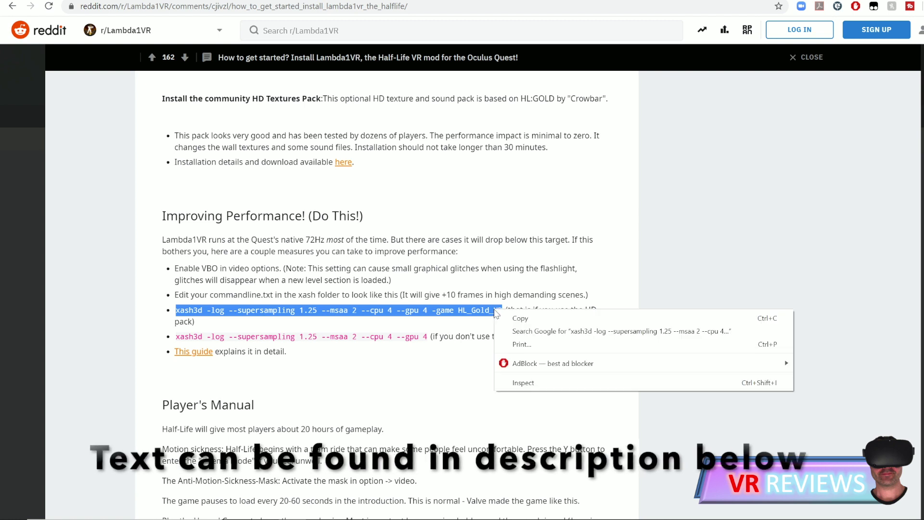
pyautogui.click(518, 315)
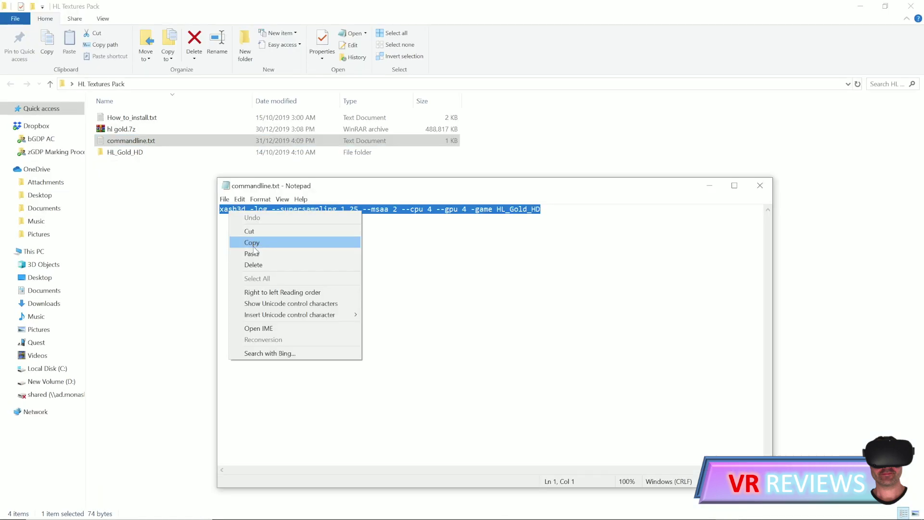
# Paste xash3d -log --supersampling 1.25 --msaa 2 --cpu 4 --gpu 4 -game HL_Gold_HD over the selected line in commandline.txt, then save and close the file.
pyautogui.click(252, 253)
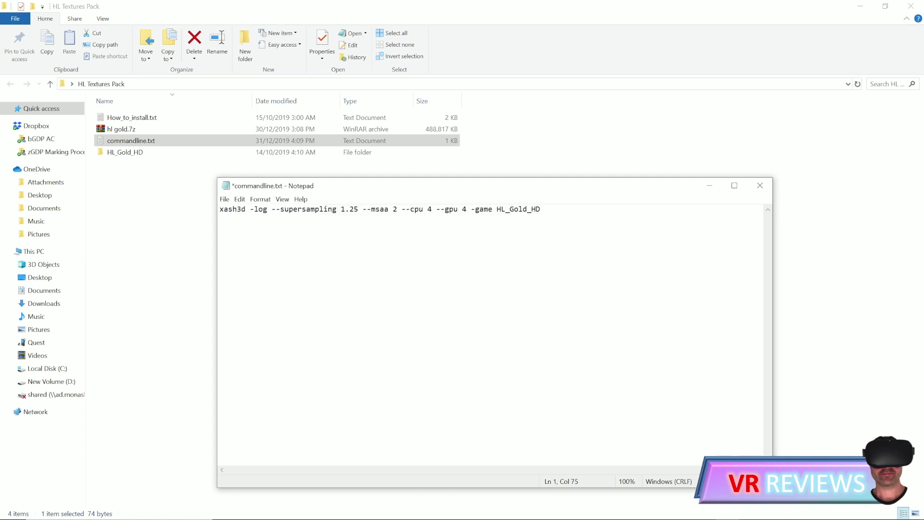
pyautogui.click(225, 199)
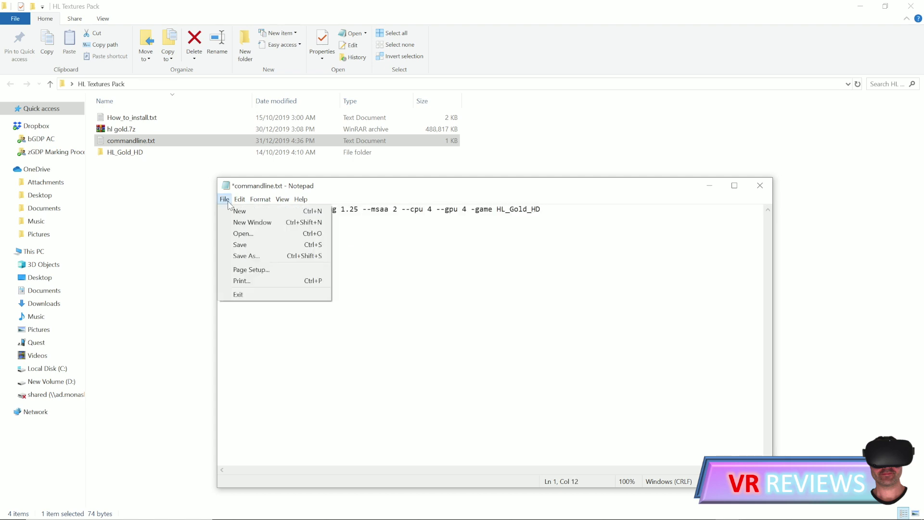
pyautogui.click(241, 244)
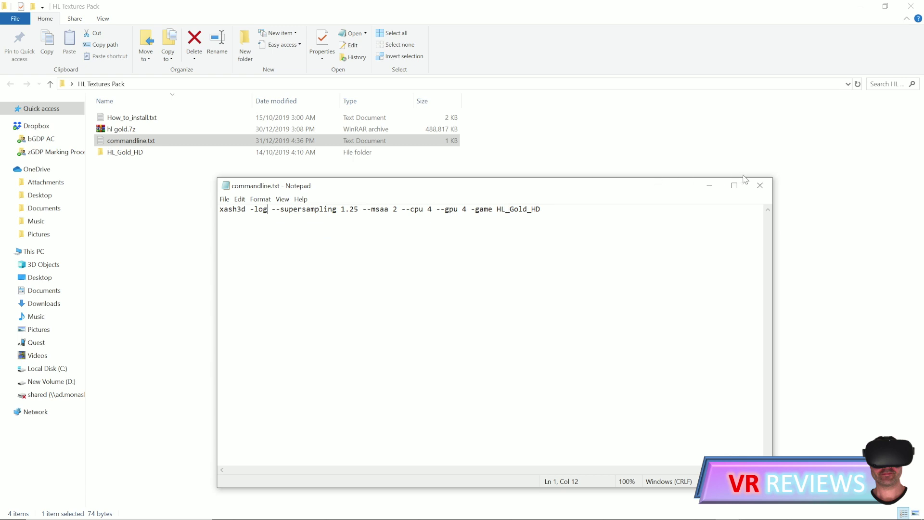
pyautogui.click(760, 185)
# Copy commandline.txt from the HL Textures Pack folder into the Xash folder on the Quest, replacing the existing file.
pyautogui.rightClick(317, 141)
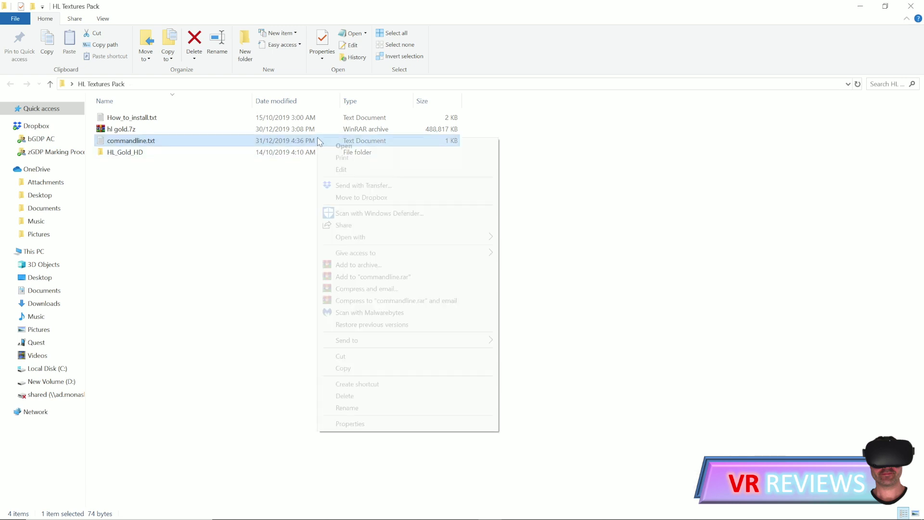
pyautogui.click(343, 368)
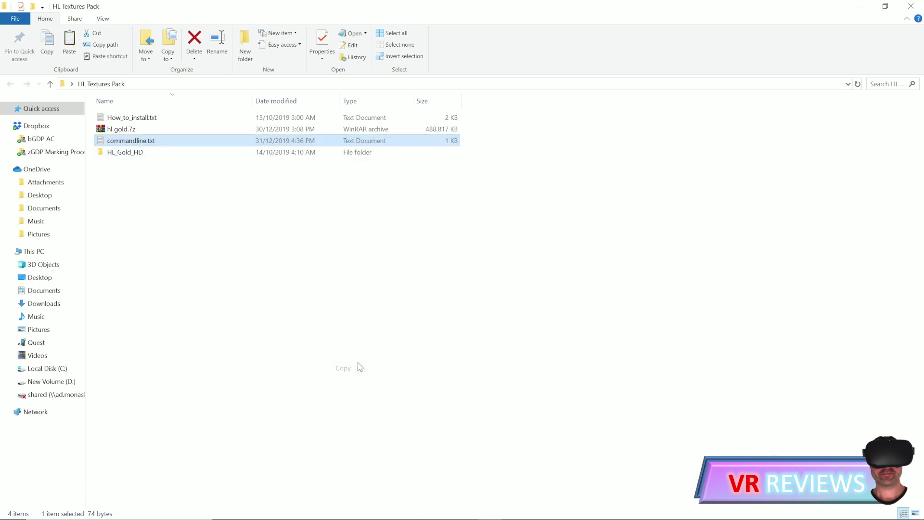
pyautogui.click(36, 342)
pyautogui.doubleClick(161, 127)
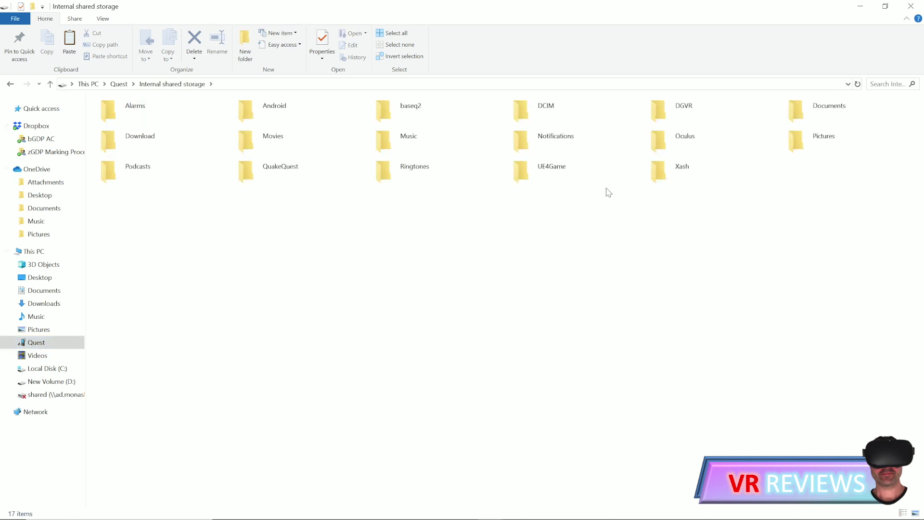
pyautogui.doubleClick(654, 172)
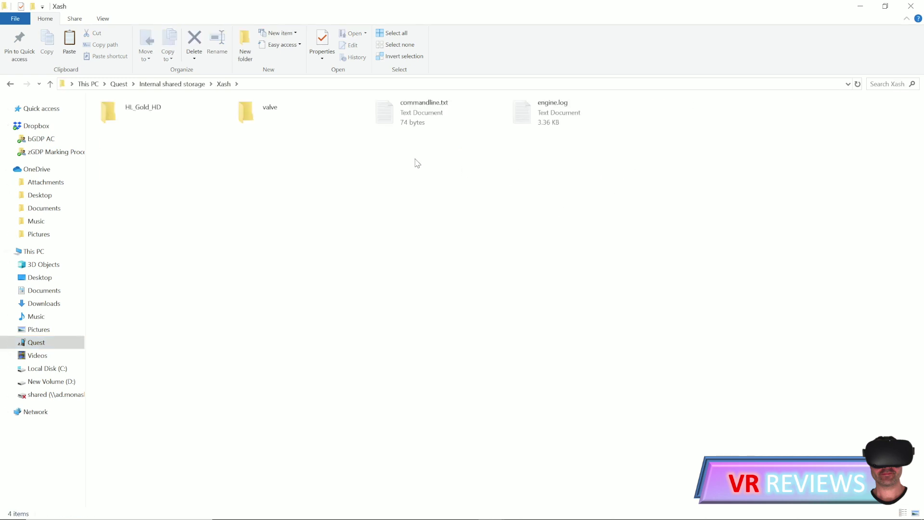
pyautogui.rightClick(397, 161)
pyautogui.click(418, 219)
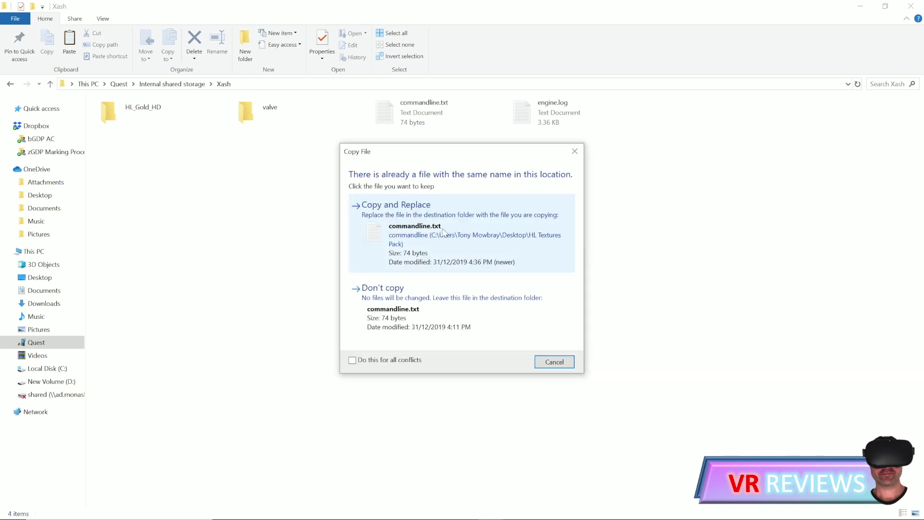
pyautogui.click(443, 231)
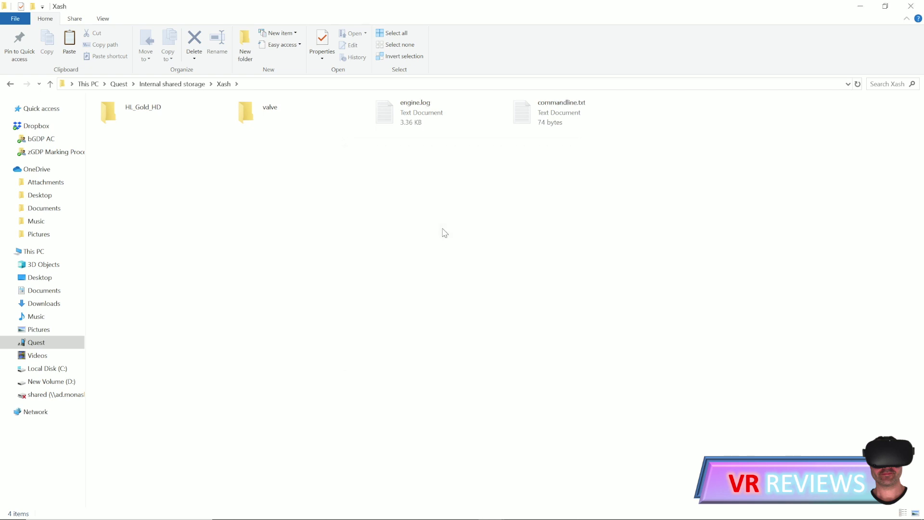
# Open the Quest's commandline.txt to check the whole launch line, then close it.
pyautogui.doubleClick(531, 125)
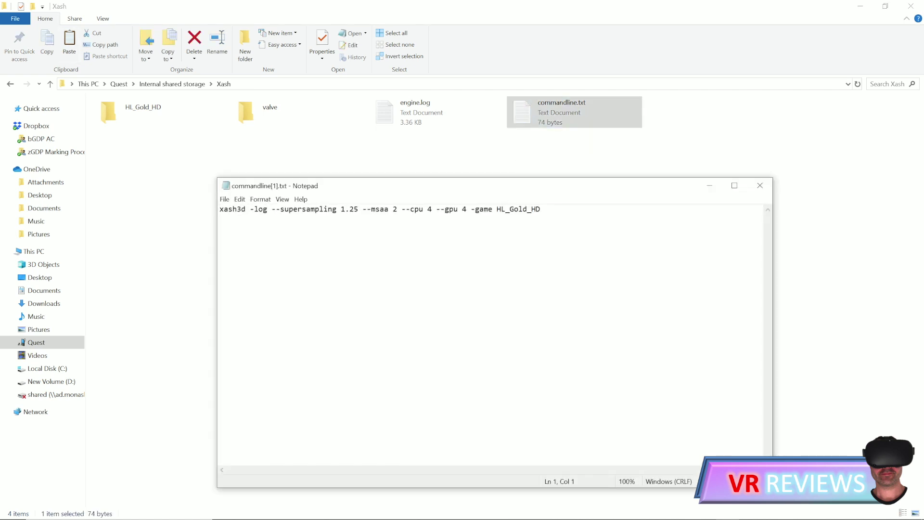
pyautogui.moveTo(219, 209); pyautogui.dragTo(540, 209)
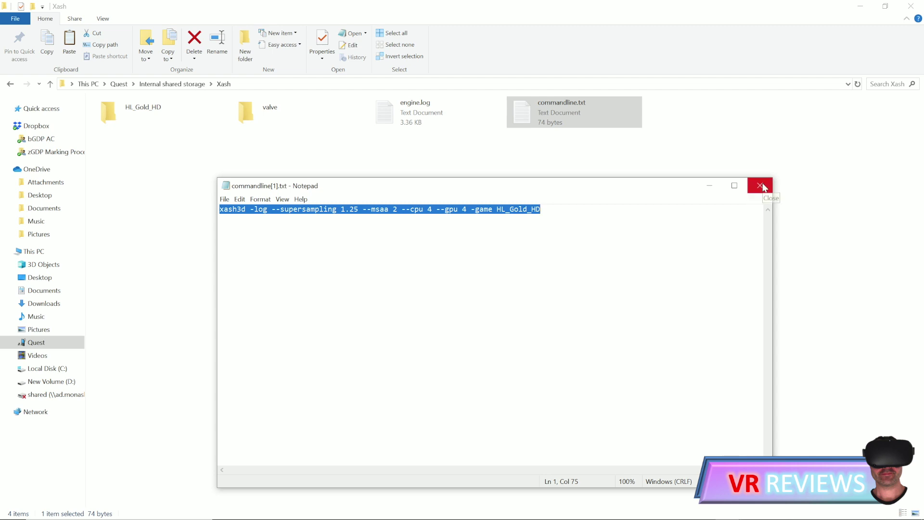
pyautogui.click(762, 187)
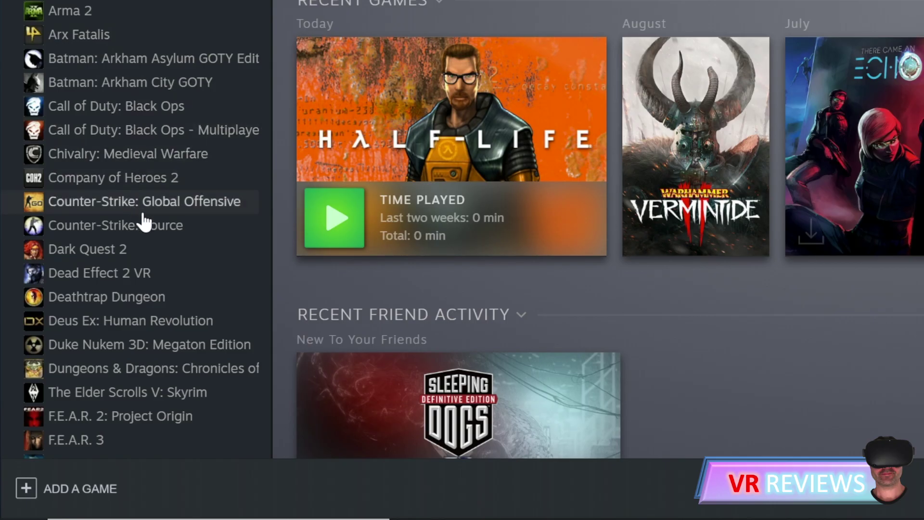
# Browse the local files of Half-Life from the Steam library and locate the valve_hd folder in the install directory.
pyautogui.scroll(-2, 143, 223)
pyautogui.scroll(-8, 142, 222)
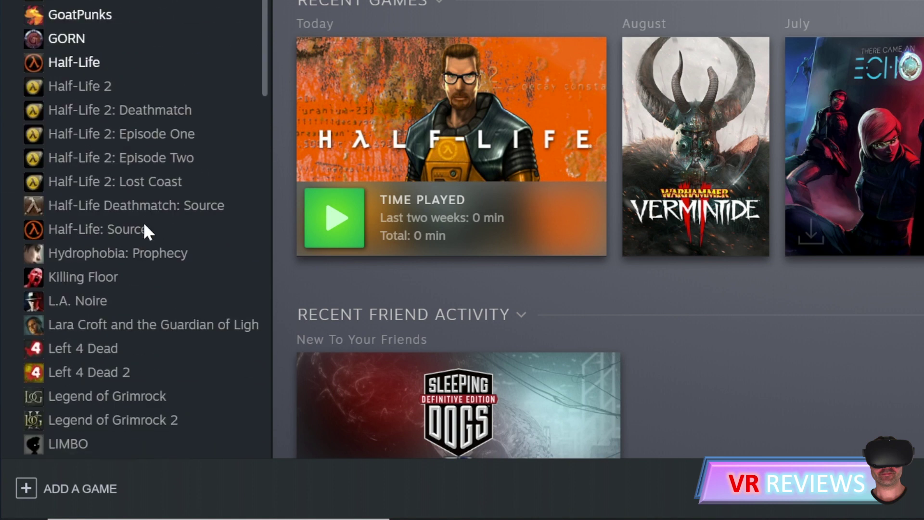
pyautogui.rightClick(102, 72)
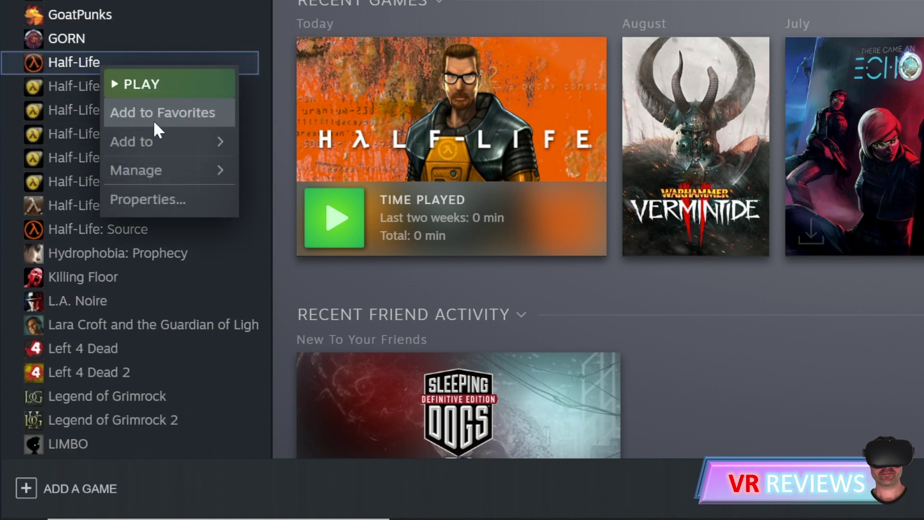
pyautogui.moveTo(162, 154)
pyautogui.moveTo(204, 169)
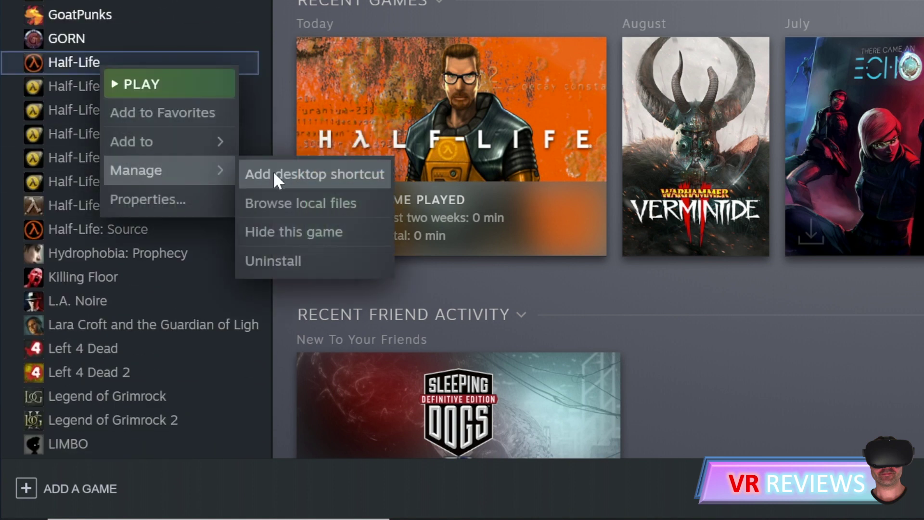
pyautogui.click(292, 209)
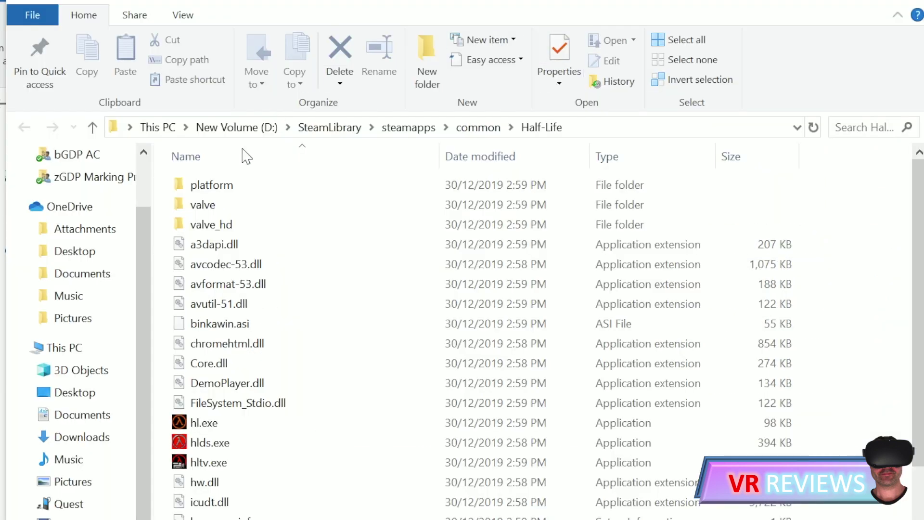
pyautogui.doubleClick(205, 226)
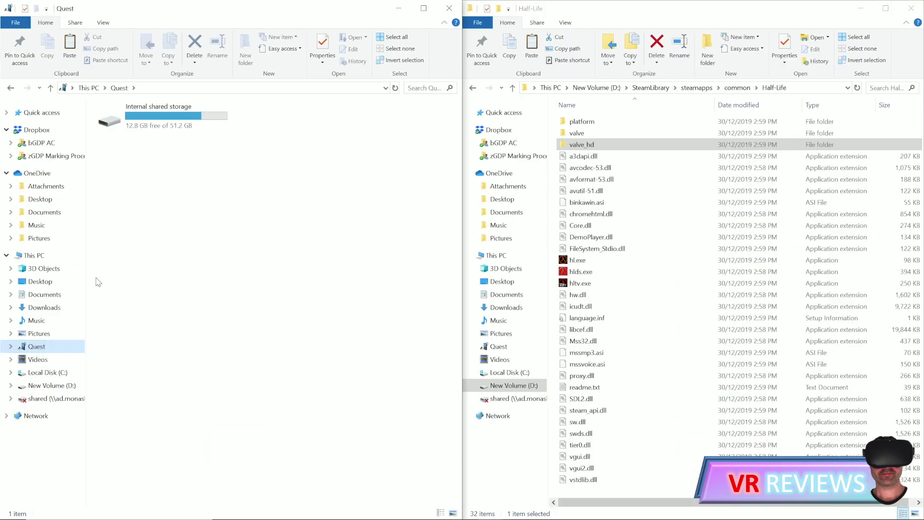
# Open the valve folder inside Xash on the Quest's internal shared storage and point out its models, sprites and sound folders.
pyautogui.doubleClick(159, 126)
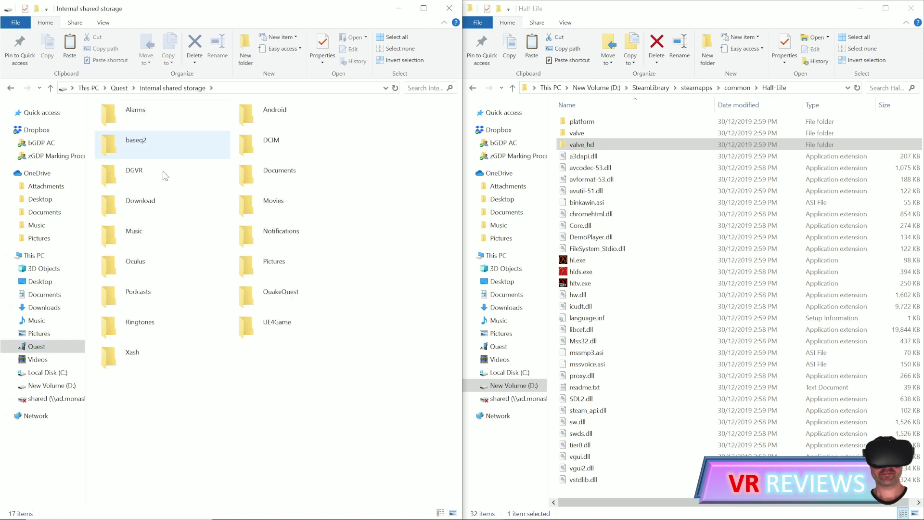
pyautogui.doubleClick(124, 353)
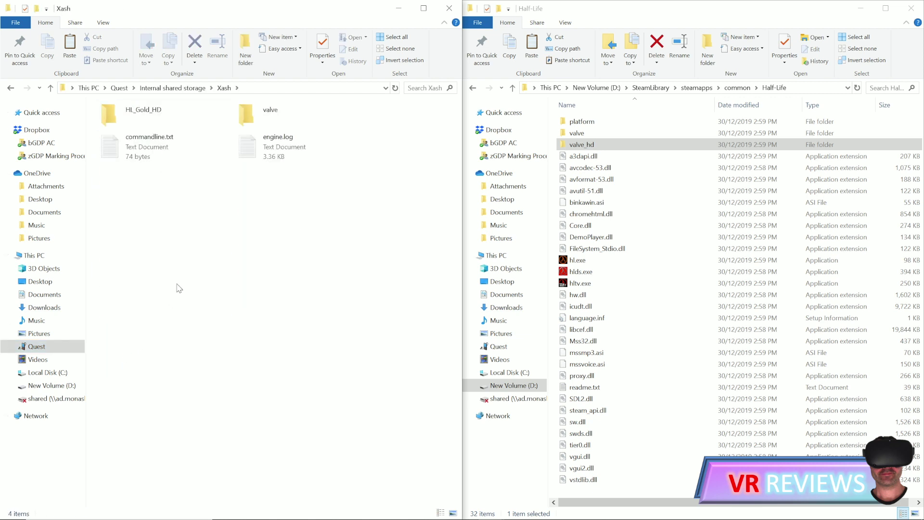
pyautogui.doubleClick(260, 114)
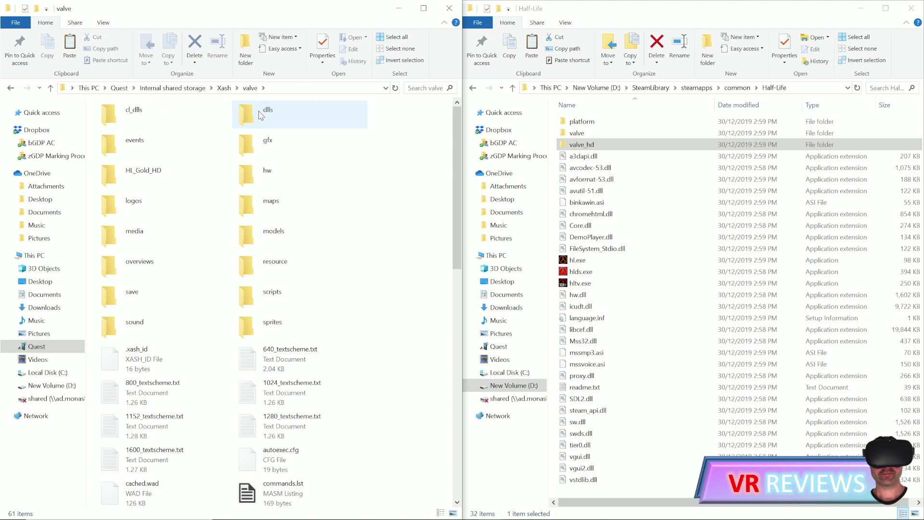
pyautogui.click(252, 231)
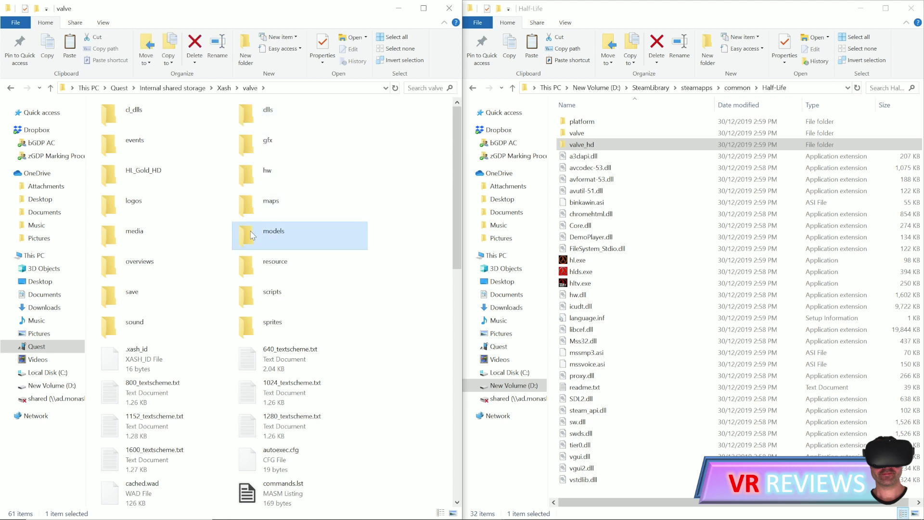
pyautogui.click(249, 323)
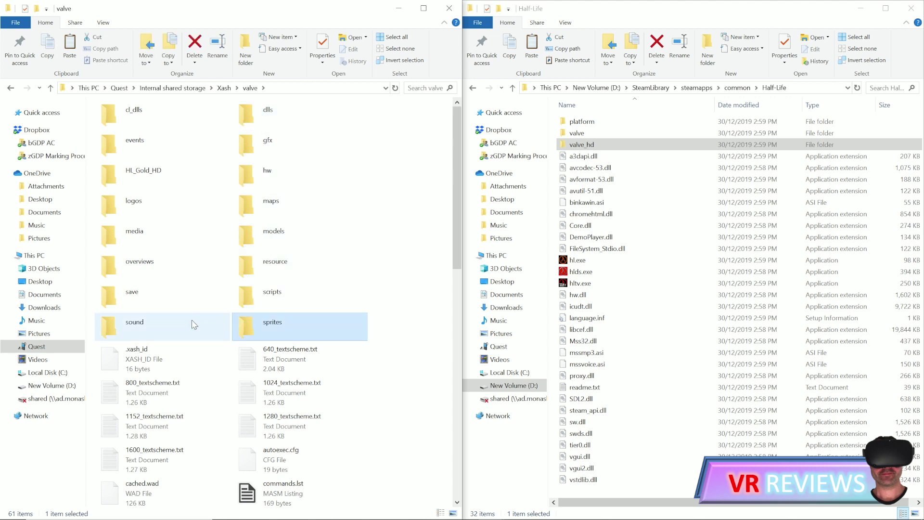
pyautogui.click(155, 327)
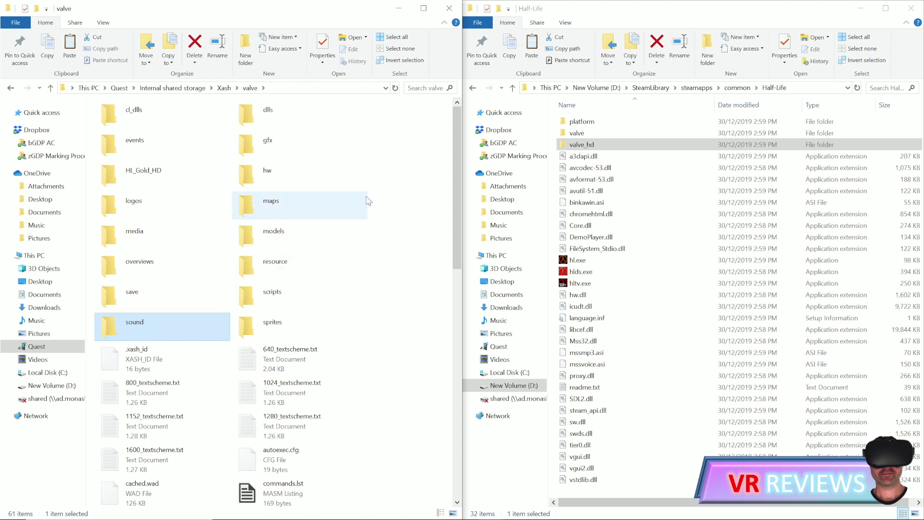
# Open valve_hd in the PC's Half-Life install folder and copy its sound and sprites folders.
pyautogui.click(627, 17)
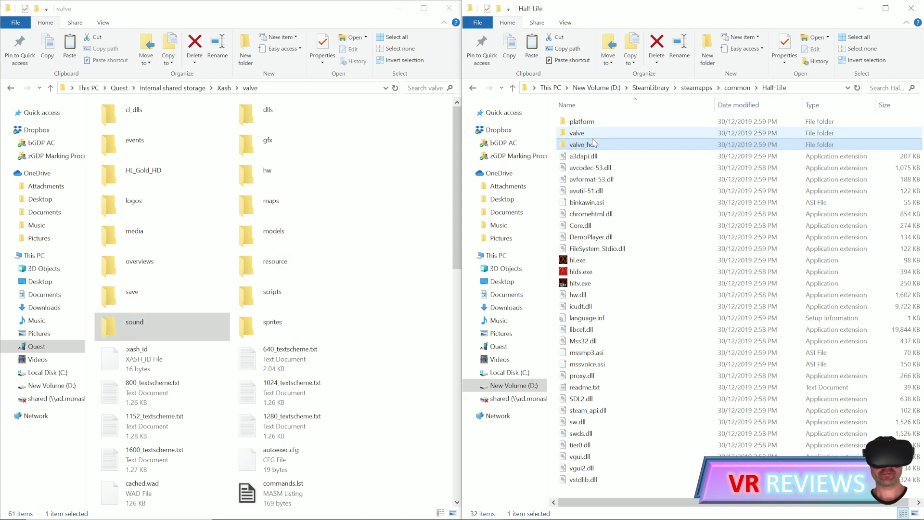
pyautogui.doubleClick(584, 144)
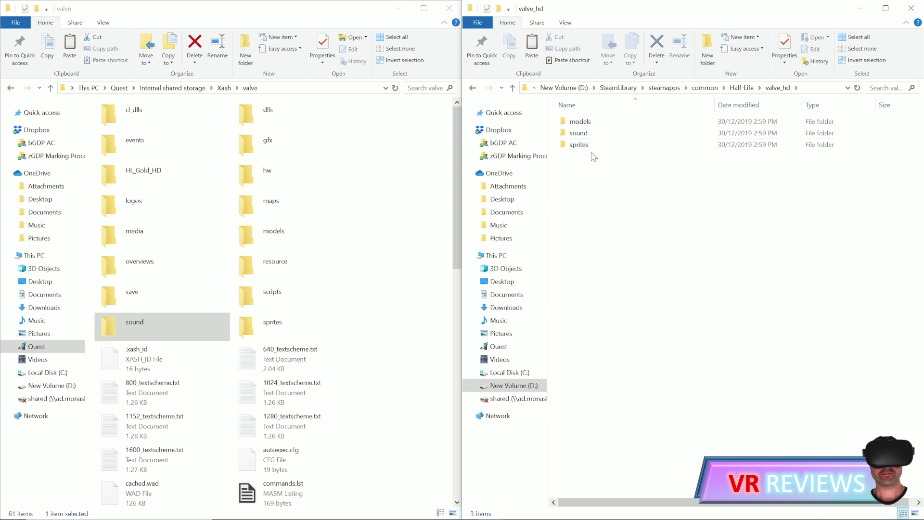
pyautogui.moveTo(591, 147); pyautogui.dragTo(584, 137)
pyautogui.rightClick(580, 139)
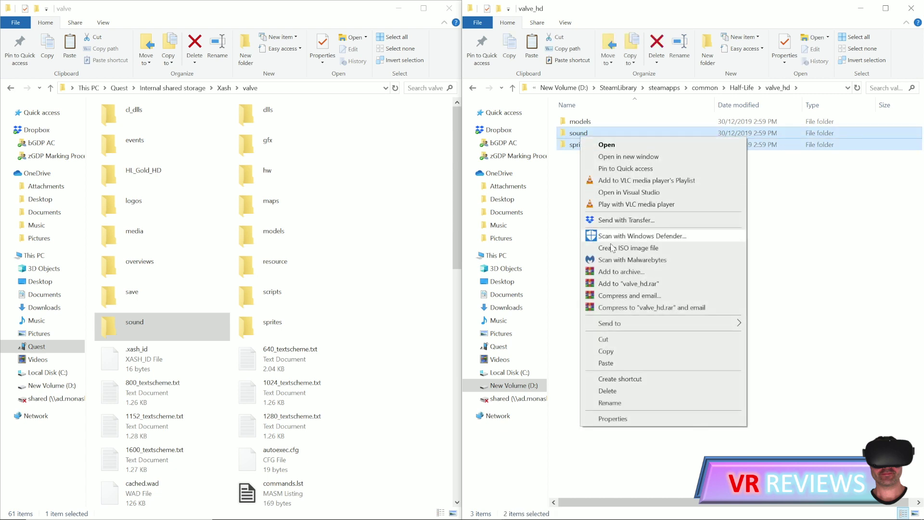
pyautogui.click(607, 351)
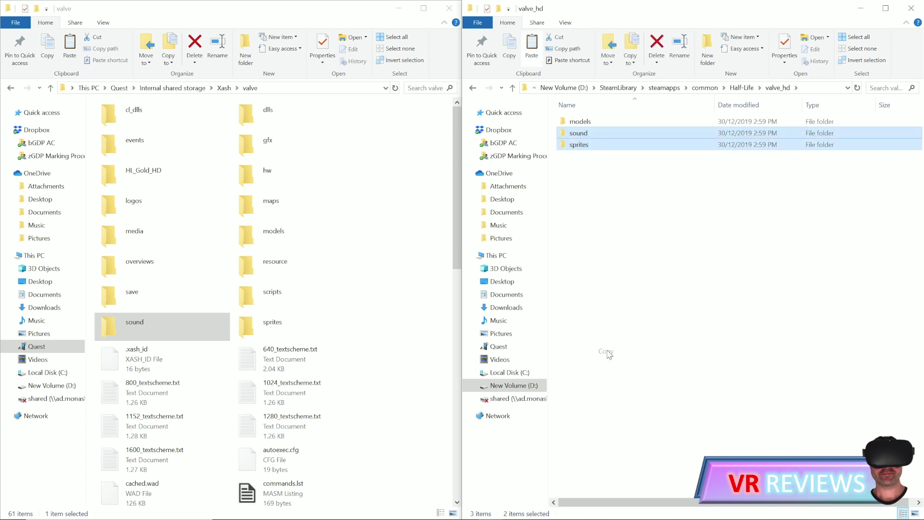
# Paste the copied sound and sprites folders into the Quest's Xash valve folder, agreeing to merge with the existing sound folder.
pyautogui.rightClick(363, 287)
pyautogui.click(400, 262)
pyautogui.rightClick(396, 258)
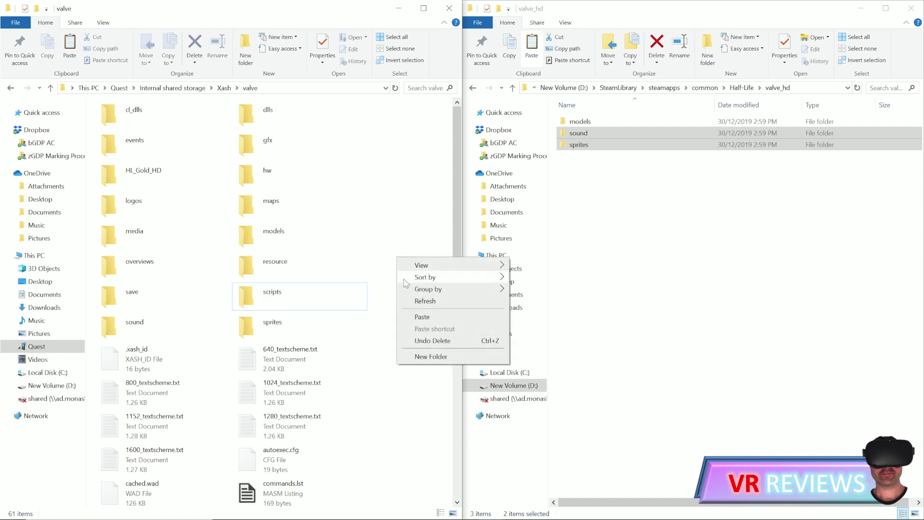
pyautogui.click(419, 317)
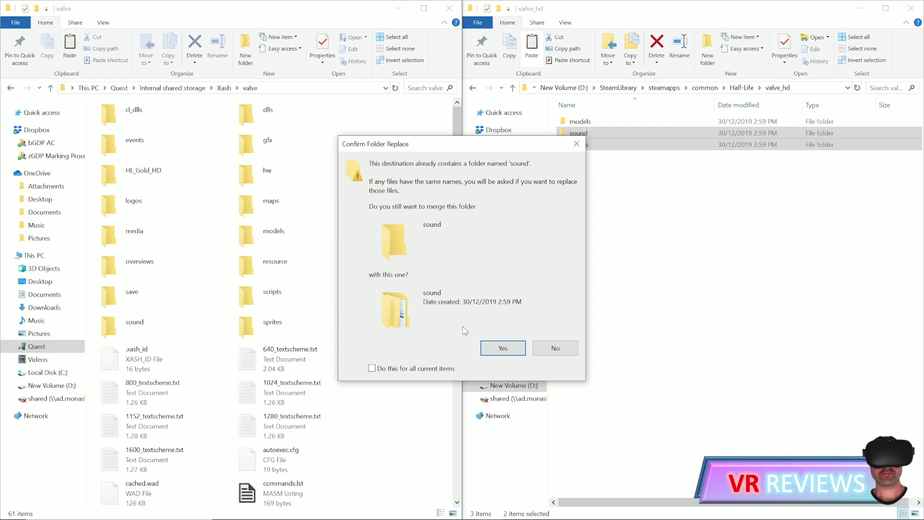
pyautogui.click(493, 346)
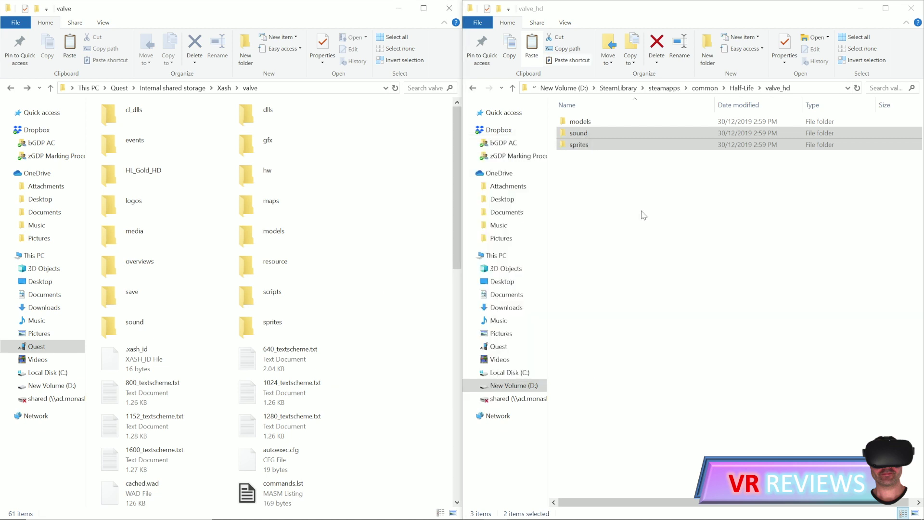
# Open the models folder inside valve_hd on the PC and the matching models folder inside valve on the Quest.
pyautogui.click(642, 214)
pyautogui.doubleClick(581, 122)
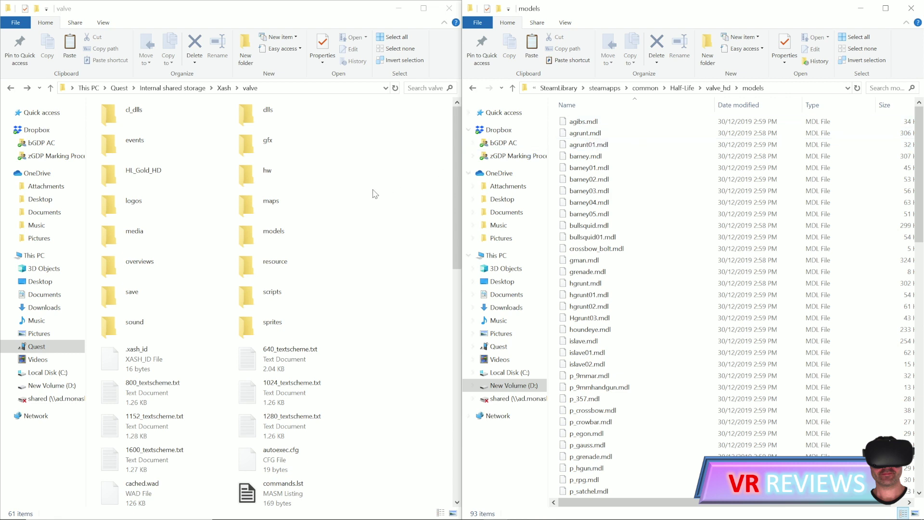
pyautogui.doubleClick(261, 230)
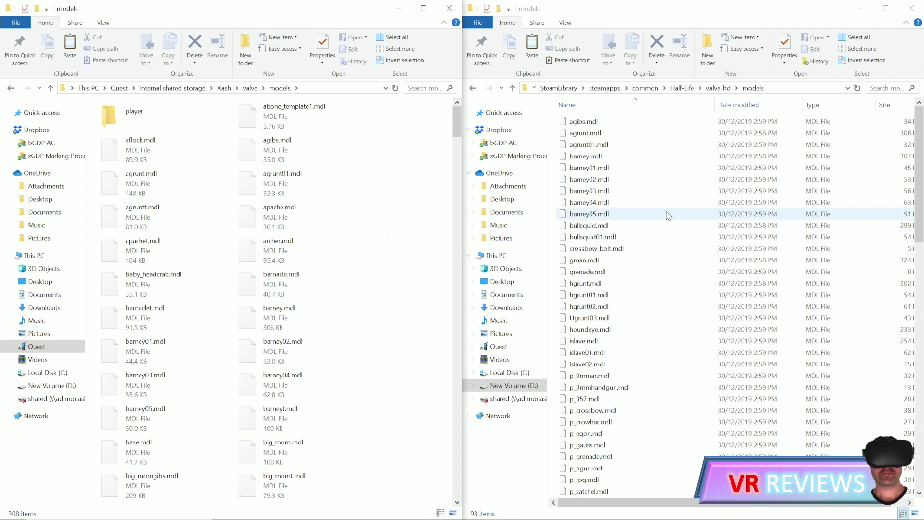
# In the PC's valve_hd models folder, select barney.mdl through barney05.mdl, then scientist.mdl through scientist10.mdl.
pyautogui.click(573, 158)
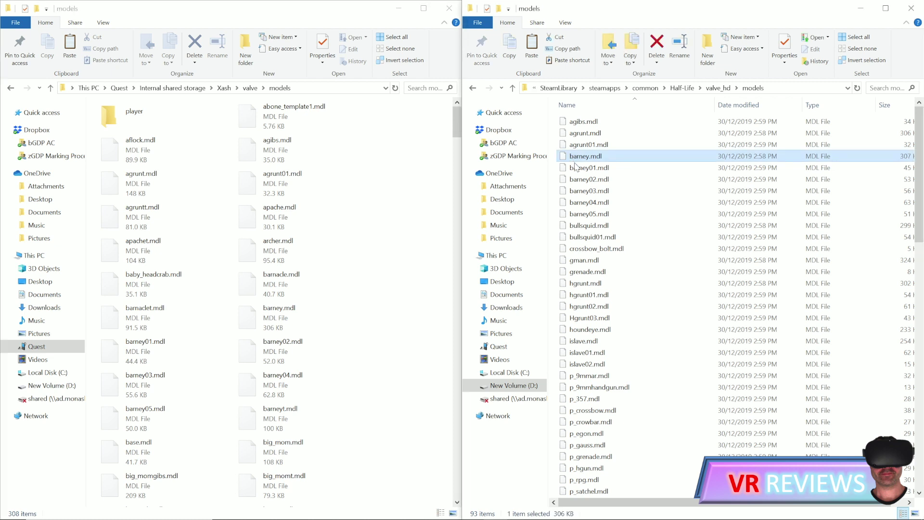
pyautogui.keyDown('shift'); pyautogui.click(585, 215); pyautogui.keyUp('shift')
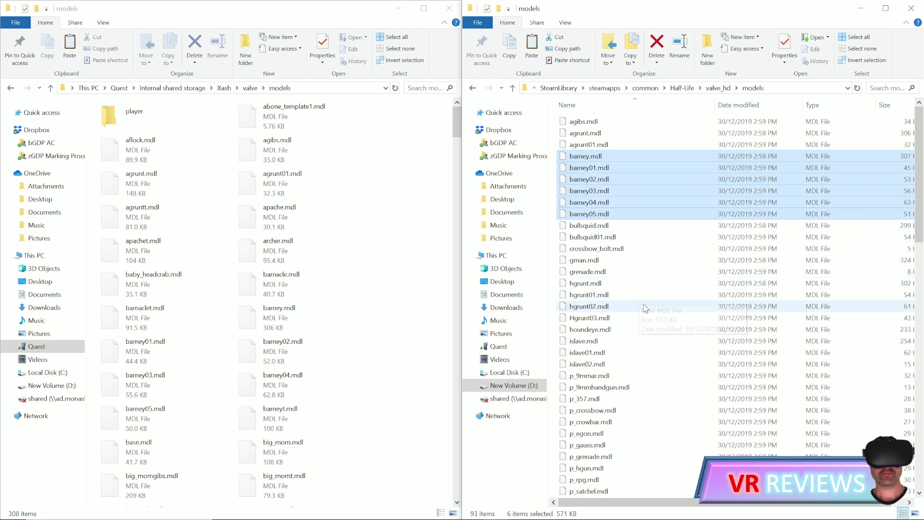
pyautogui.scroll(-3, 643, 308)
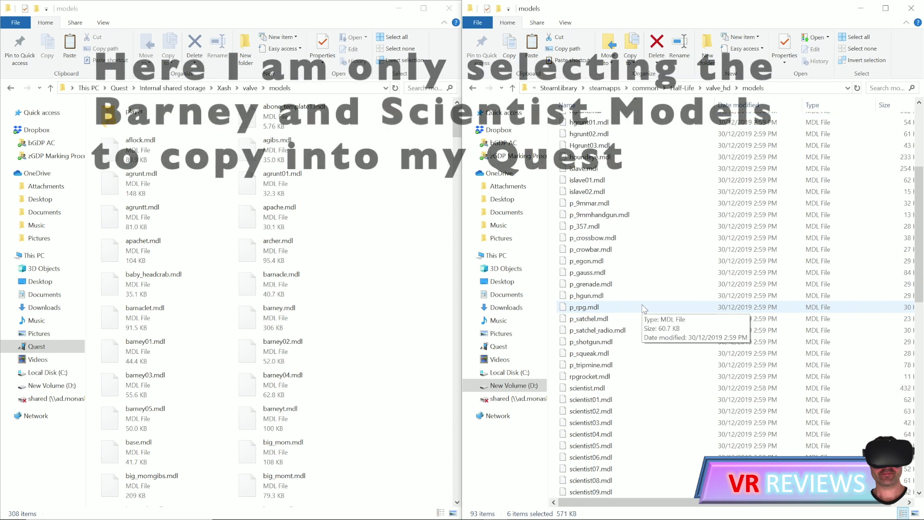
pyautogui.scroll(-5, 644, 308)
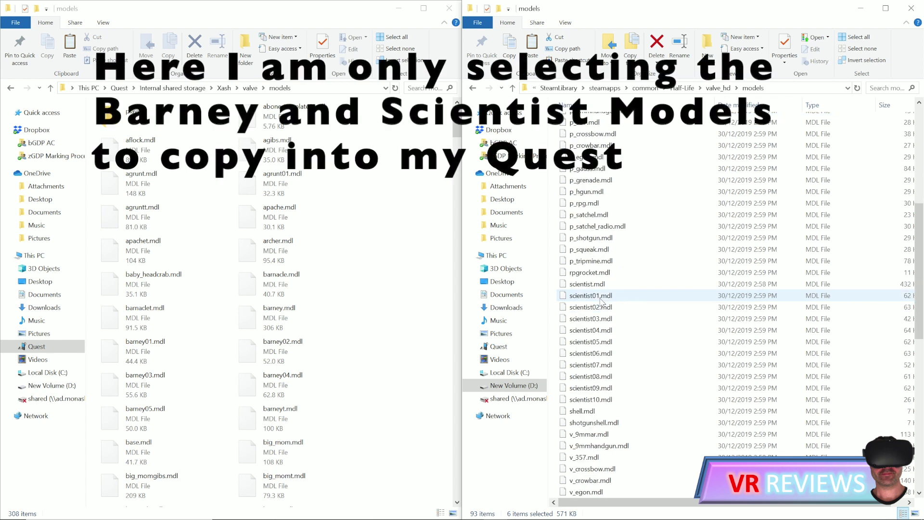
pyautogui.click(595, 285)
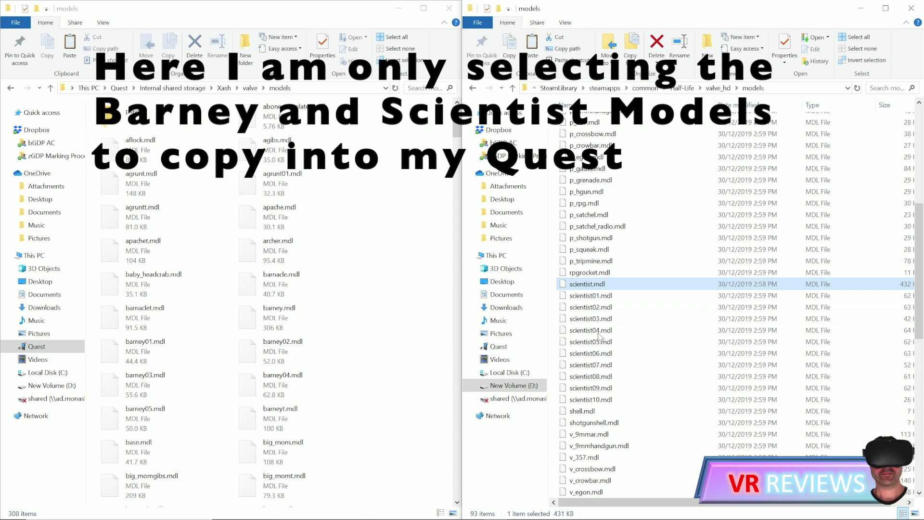
pyautogui.keyDown('shift'); pyautogui.click(600, 400); pyautogui.keyUp('shift')
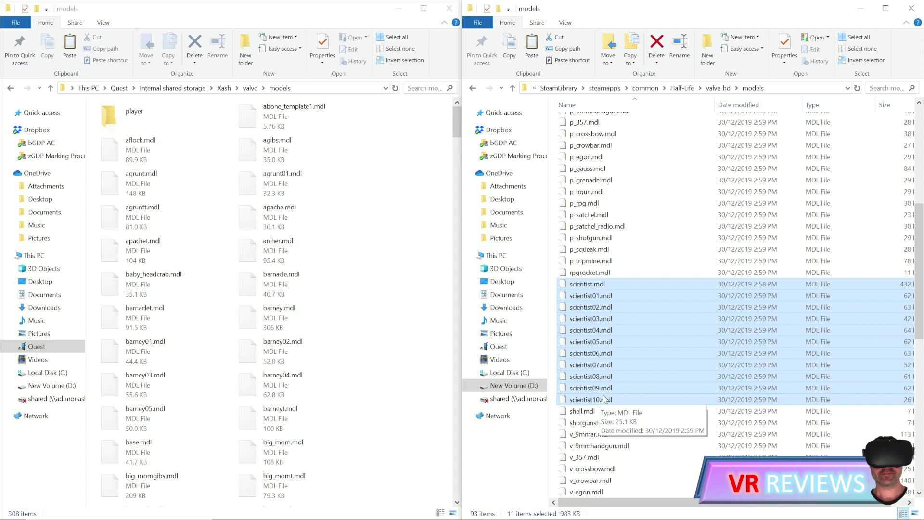
pyautogui.scroll(-3, 605, 399)
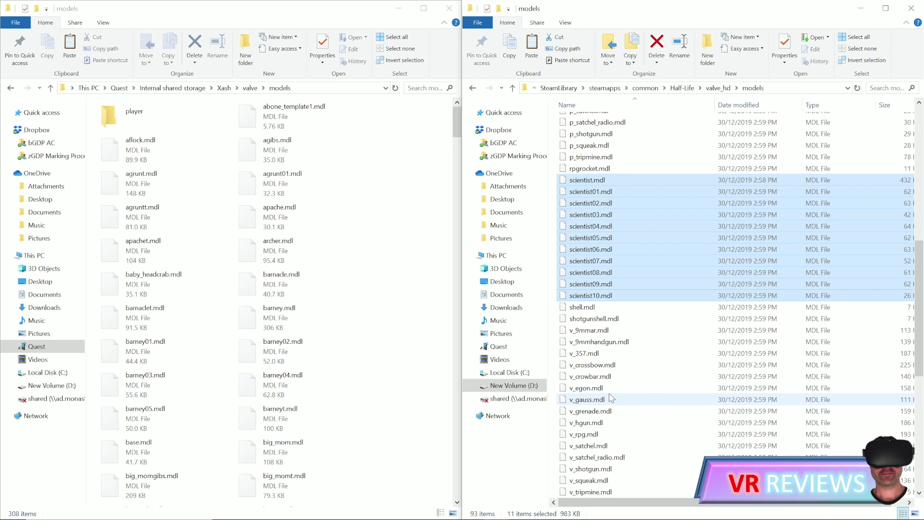
pyautogui.scroll(5, 610, 398)
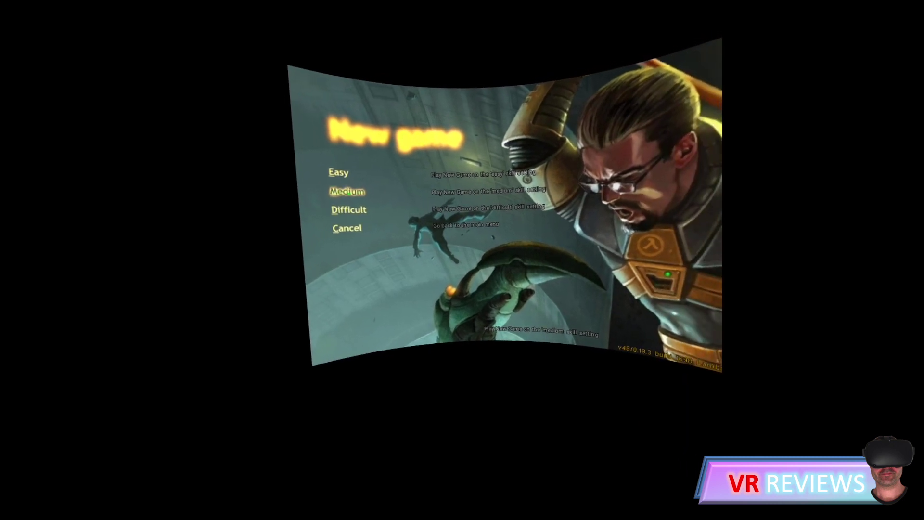
# Switch to Half-Life on the Quest and start a new game on the Medium skill setting.
pyautogui.press('Return')
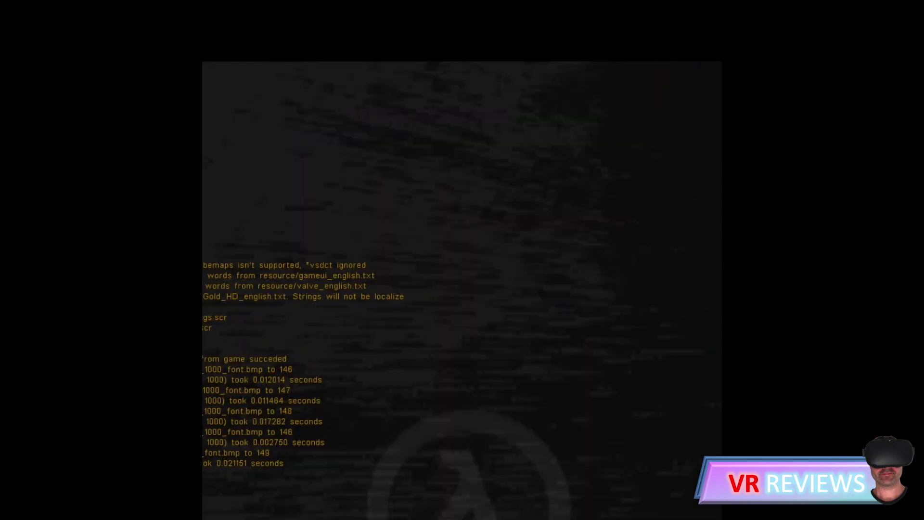